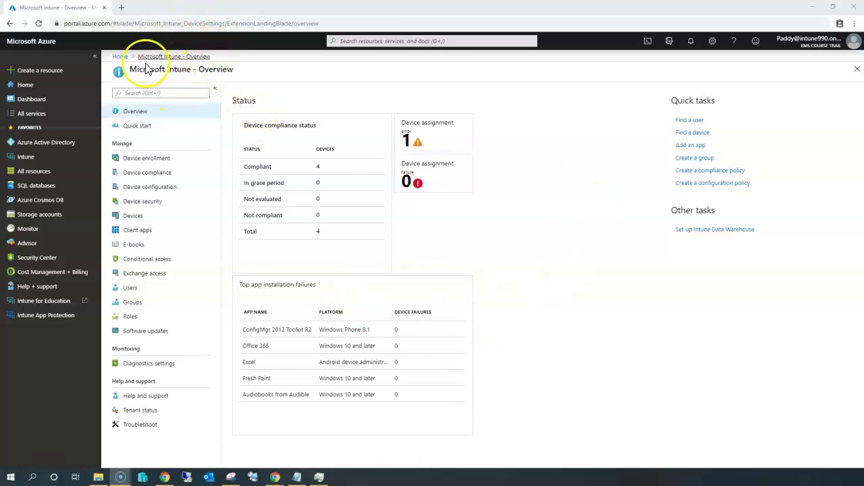
Open the compliance policy settings under Intune device compliance and examine the note about the Built-in Device Compliance Policy
left_click(144, 174)
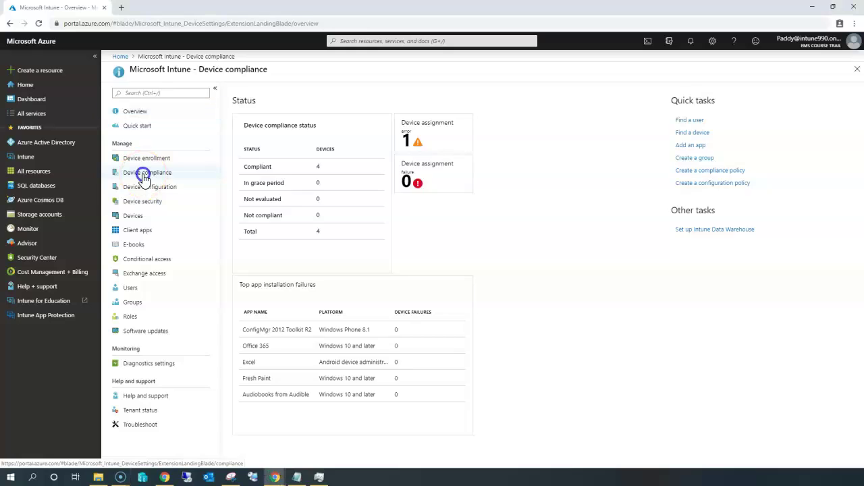
left_click(148, 326)
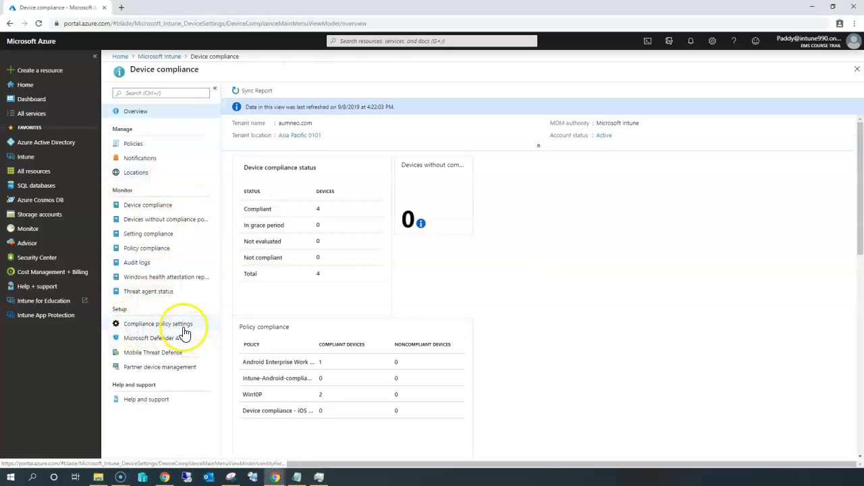
left_click(184, 330)
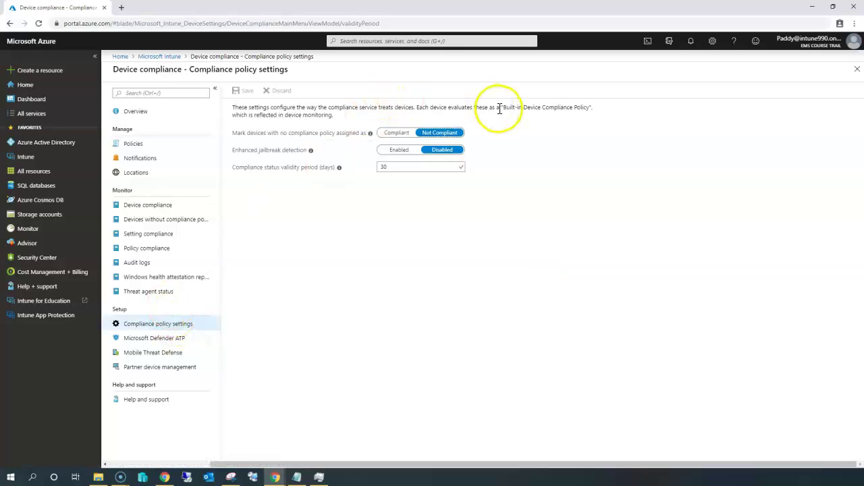
left_click_drag(507, 107, 591, 107)
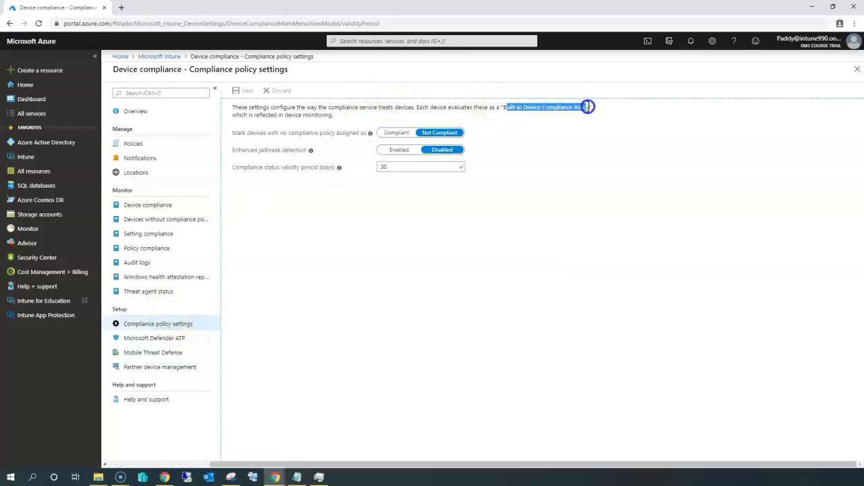
left_click(517, 179)
left_click_drag(501, 107, 593, 108)
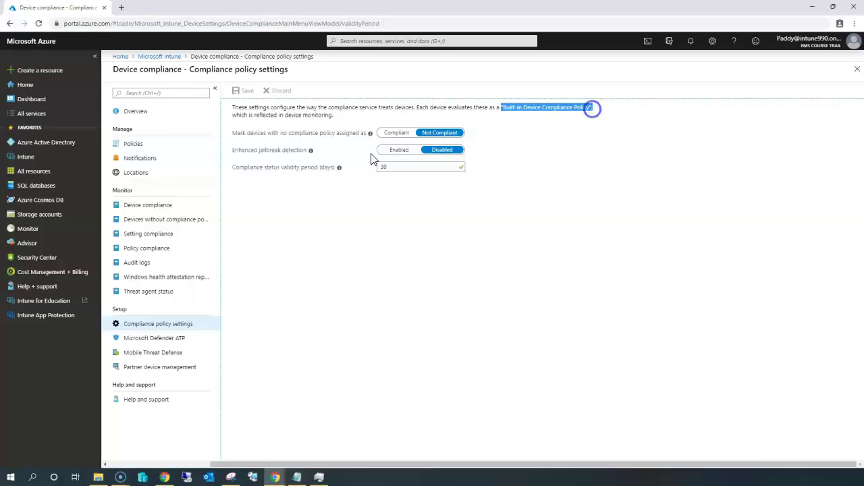
left_click(373, 376)
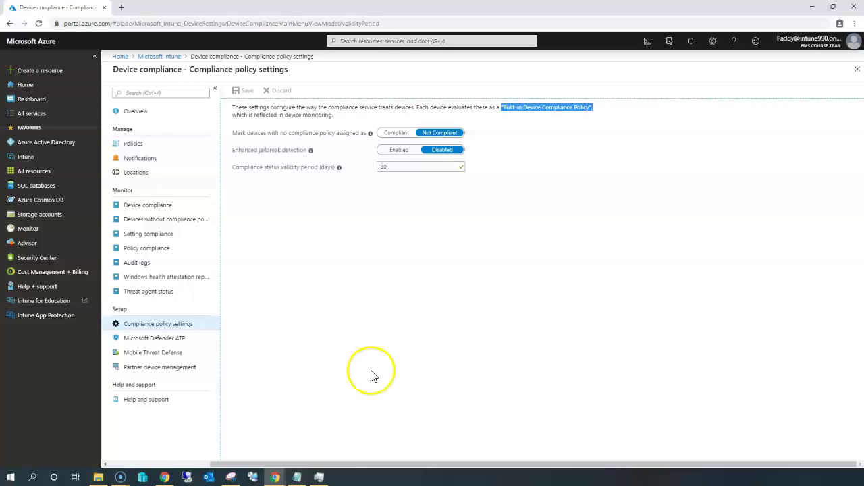
Return to Microsoft Intune and examine the policies listed on the enrolled Android work-profile device's Device compliance page
left_click(159, 56)
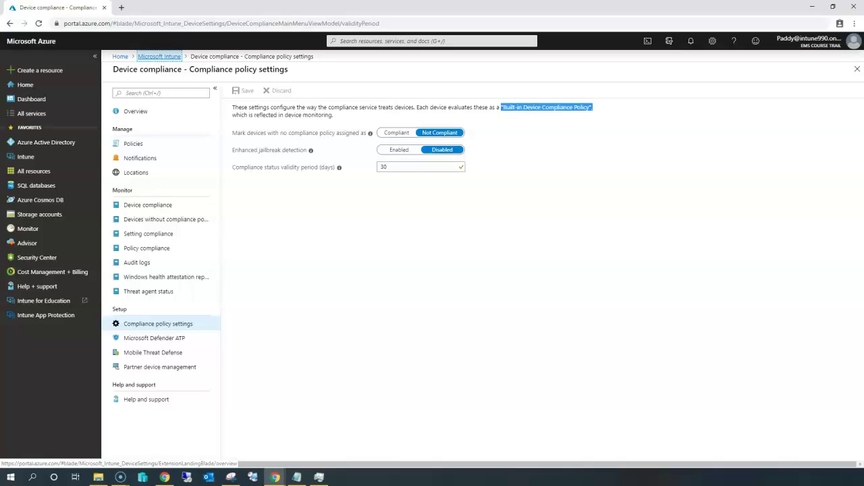
left_click(158, 57)
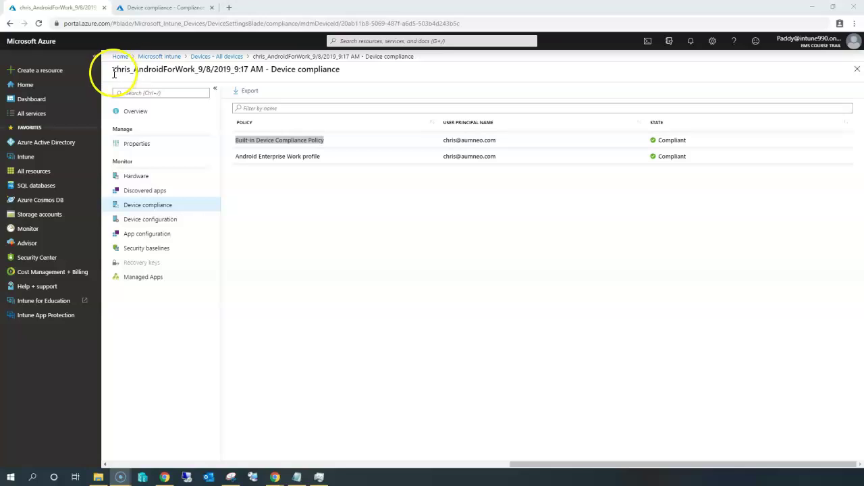
left_click_drag(126, 70, 168, 70)
left_click(288, 356)
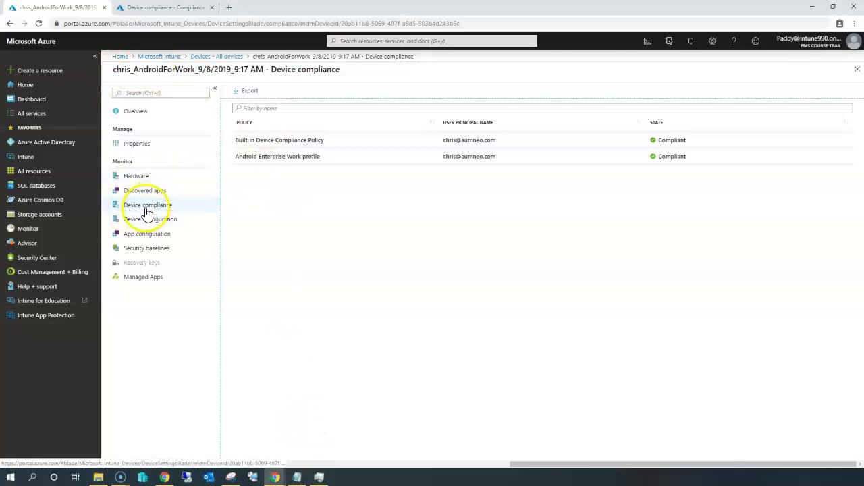
left_click(185, 207)
left_click_drag(317, 172, 375, 221)
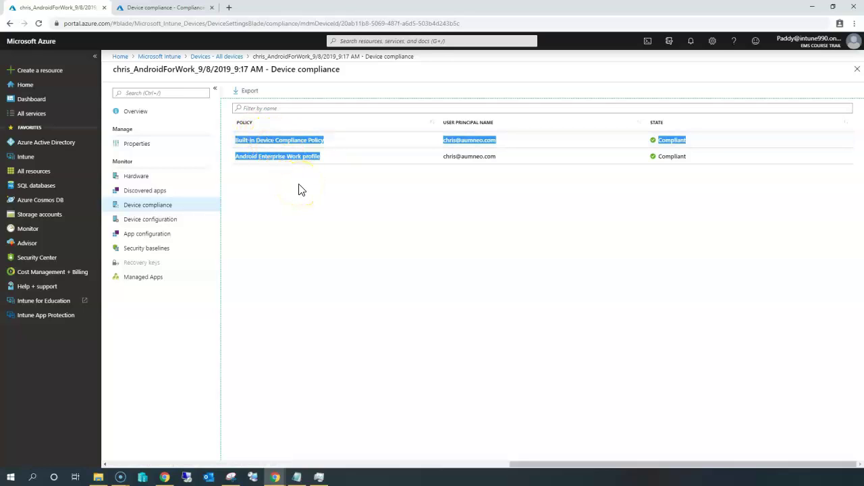
left_click(478, 283)
left_click(712, 251)
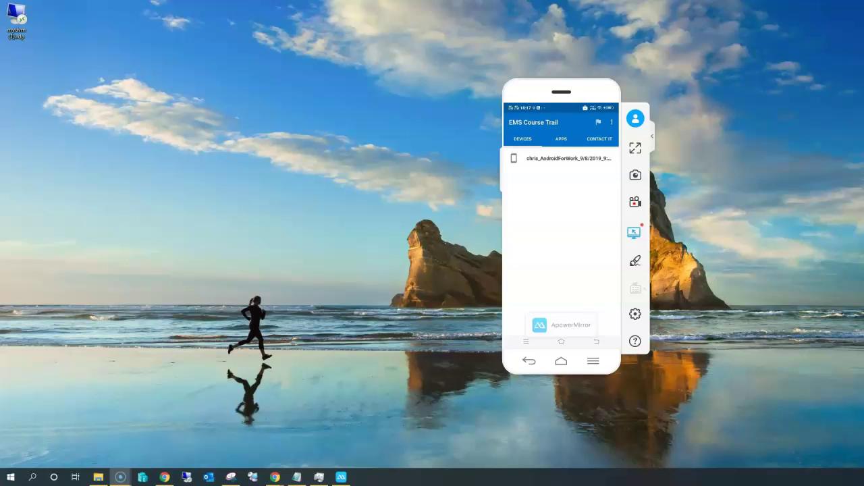
On the phone mirrored in ApowerMirror, open the Android device's details in EMS Course Trail and check its device settings
mouse_move(542, 97)
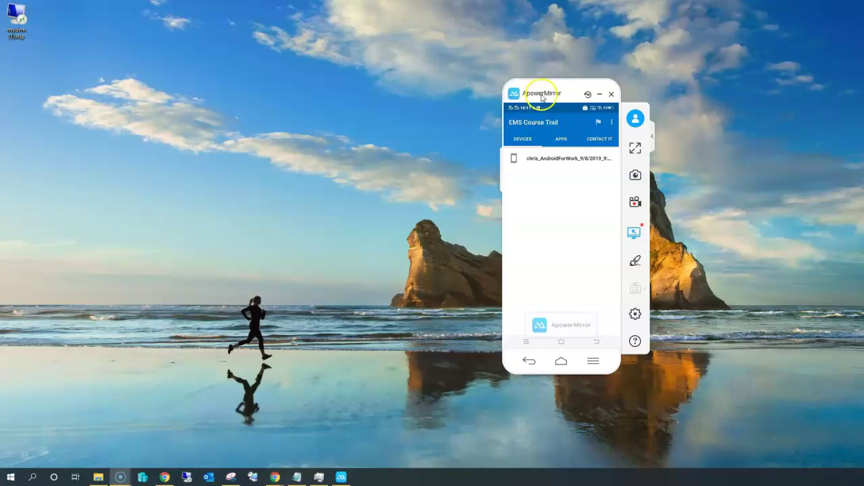
left_click_drag(542, 97, 480, 105)
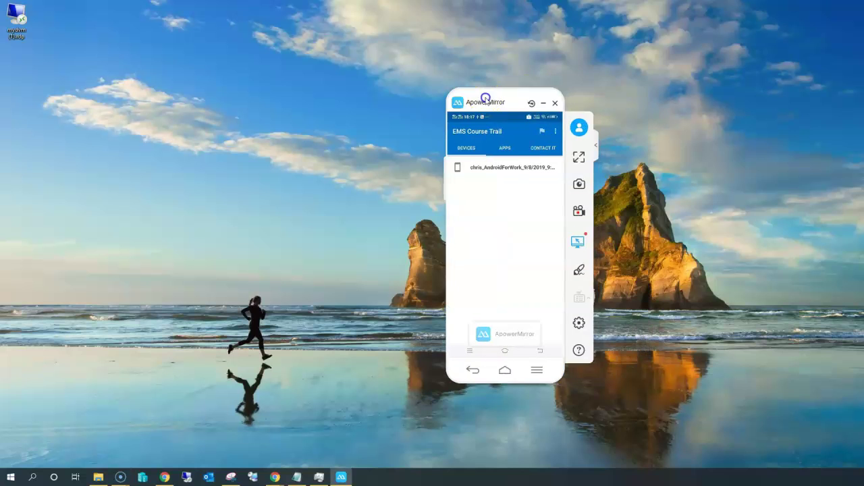
left_click(510, 169)
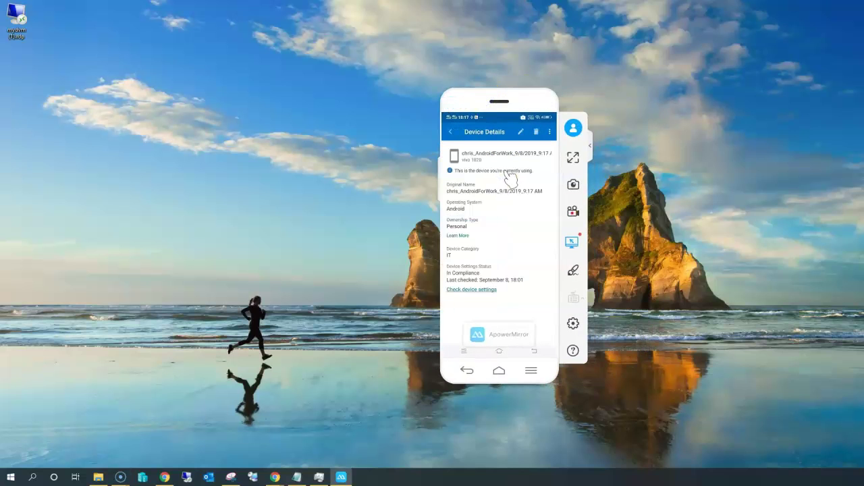
left_click(504, 180)
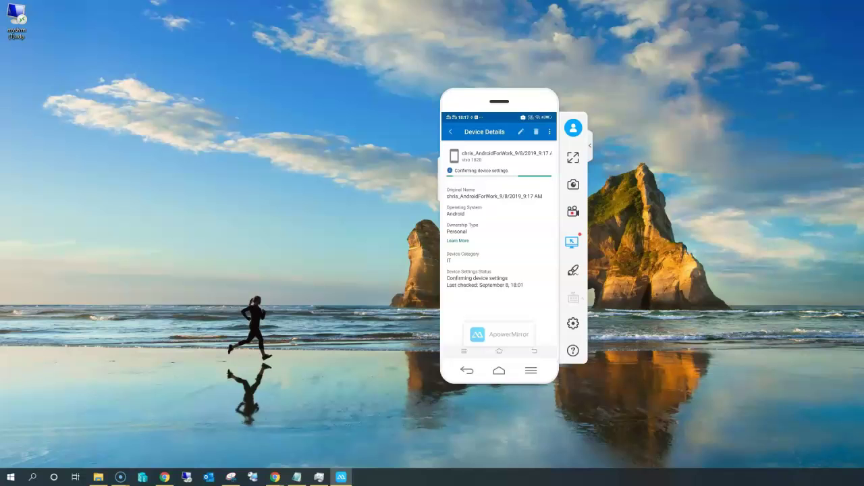
Switch back to the Azure portal and examine the Android device's compliance state in the list of all devices
key("alt+Tab")
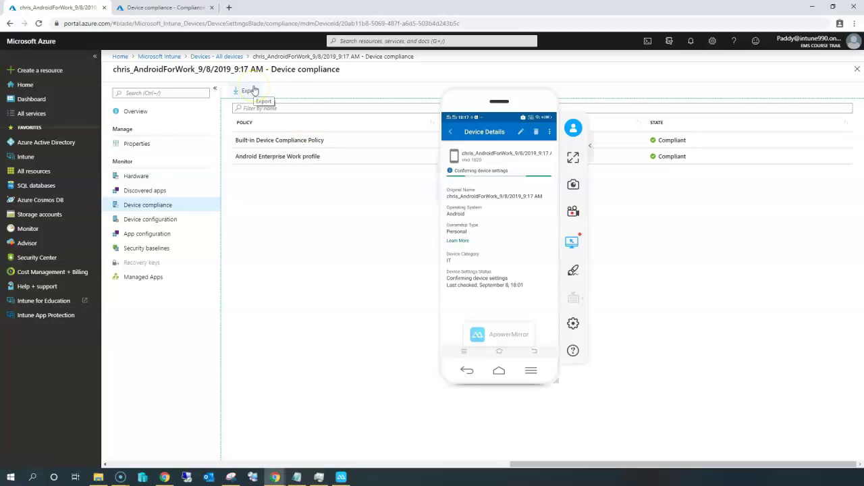
left_click_drag(487, 106, 560, 180)
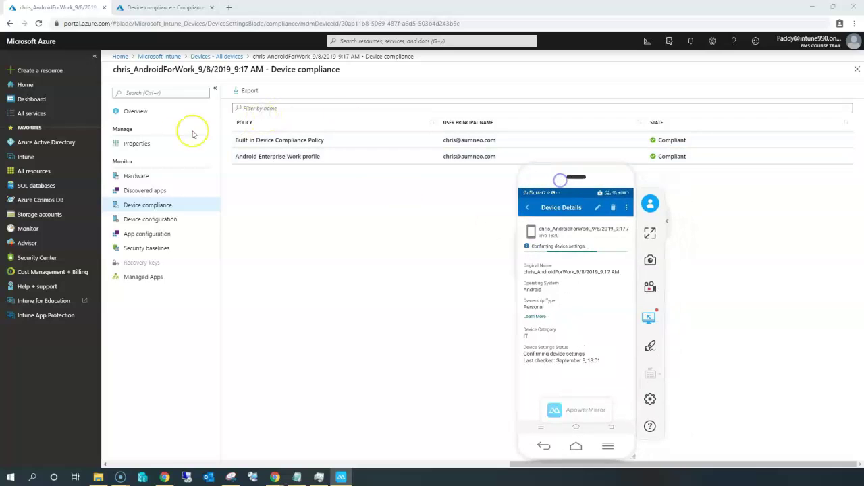
left_click(132, 111)
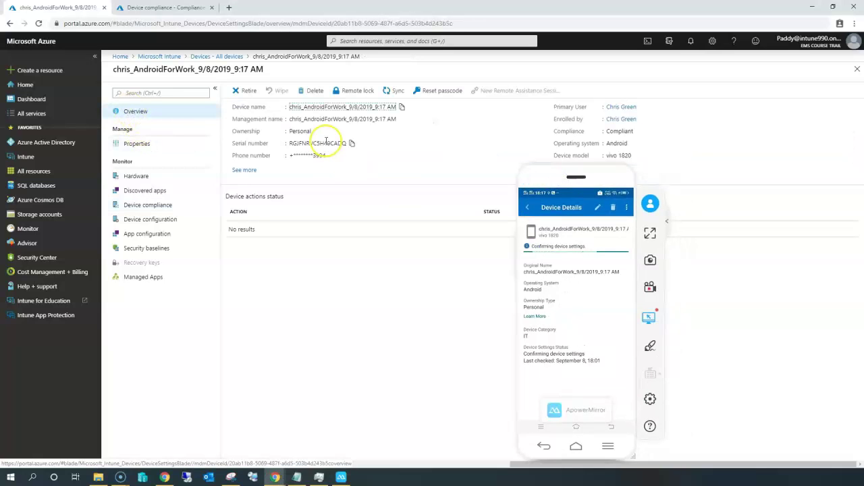
left_click(222, 56)
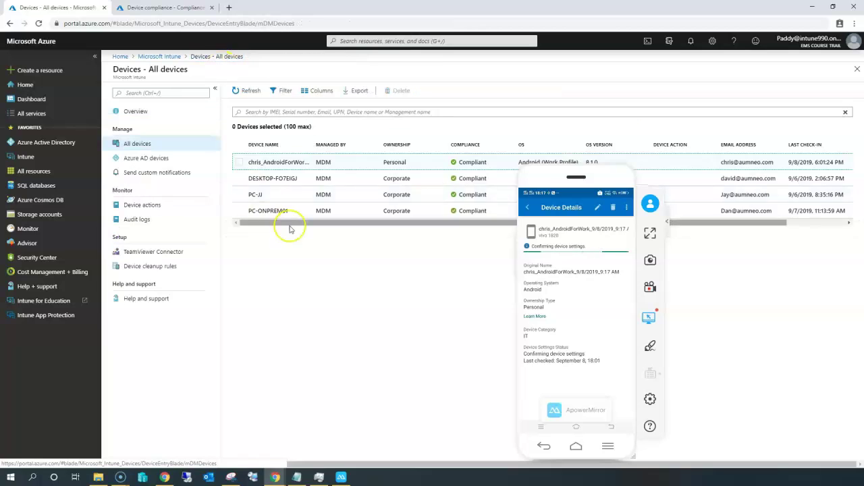
left_click(276, 216)
left_click_drag(574, 187, 586, 283)
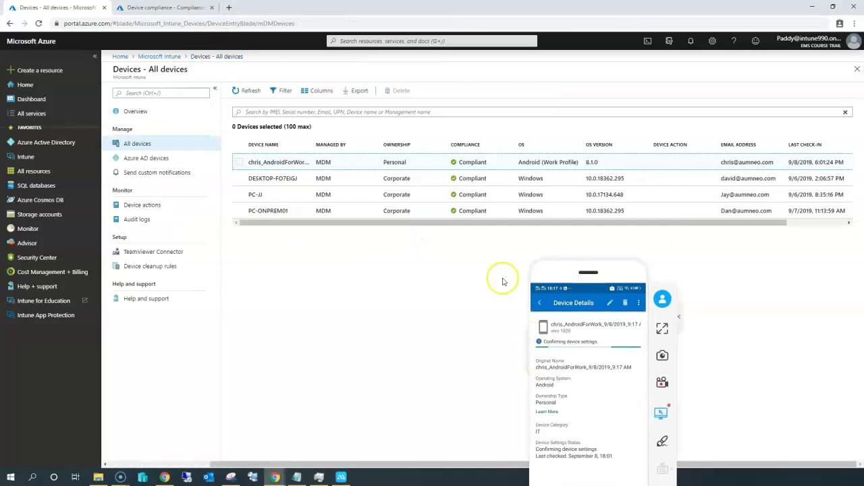
left_click_drag(460, 163, 497, 159)
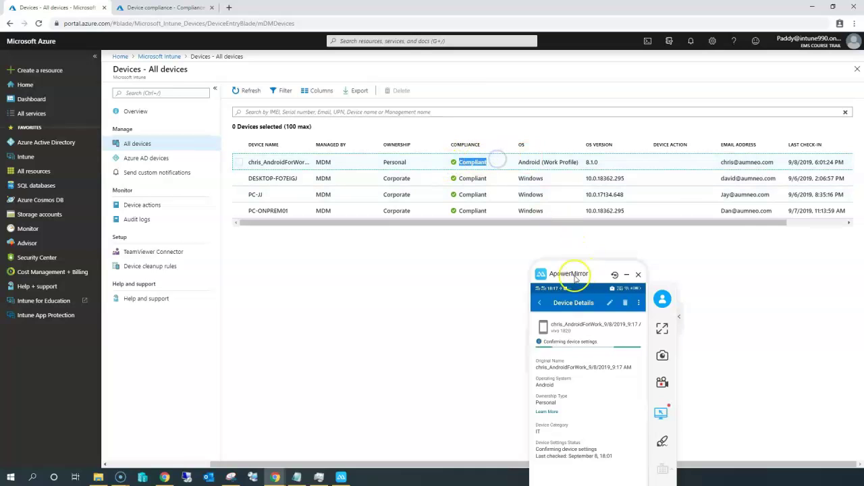
Run the device settings check again from the Device Details page on the mirrored phone
left_click_drag(574, 270, 566, 156)
left_click(535, 189)
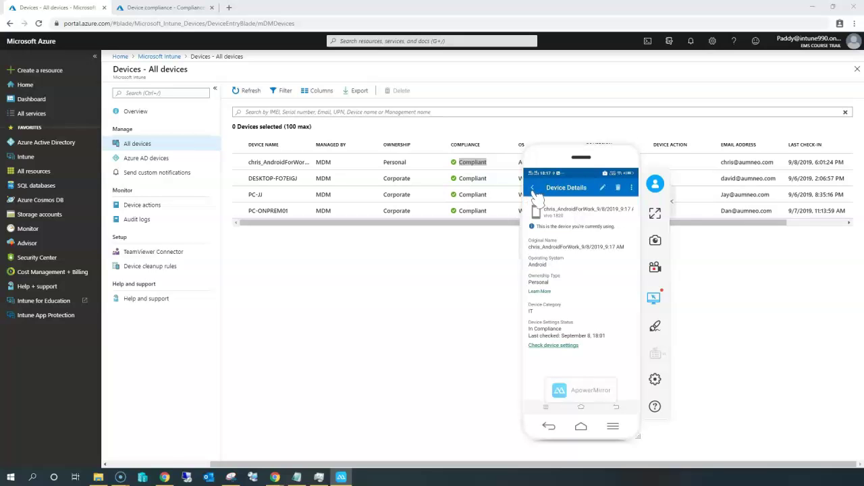
left_click(590, 343)
left_click_drag(560, 158, 583, 272)
Refresh the device list, expand the Android device's overview details, and compare its last check-in time with the phone's last check
left_click(248, 95)
left_click(370, 164)
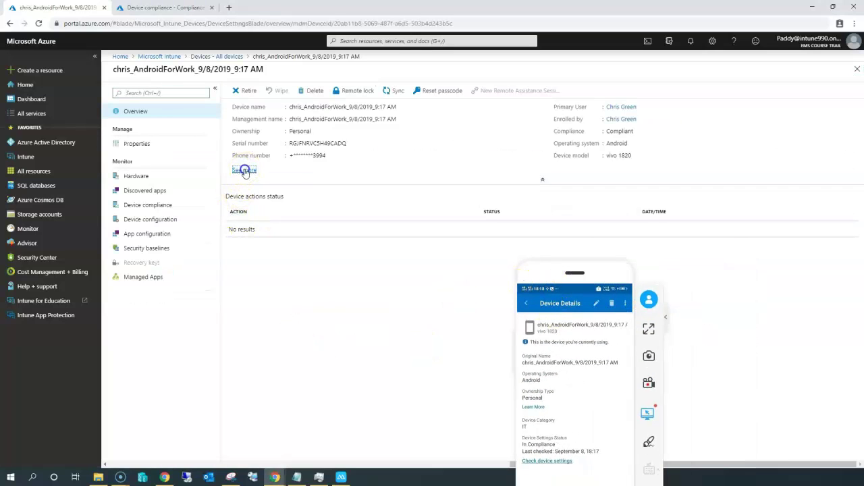
left_click(245, 169)
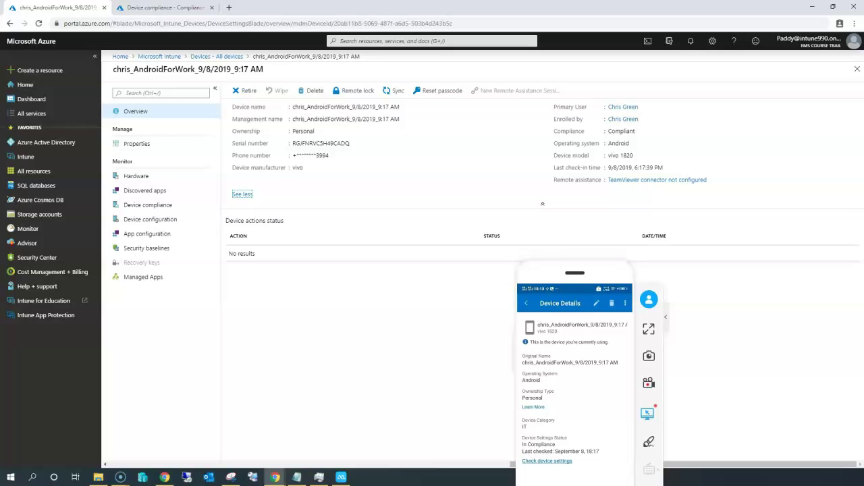
left_click(646, 166)
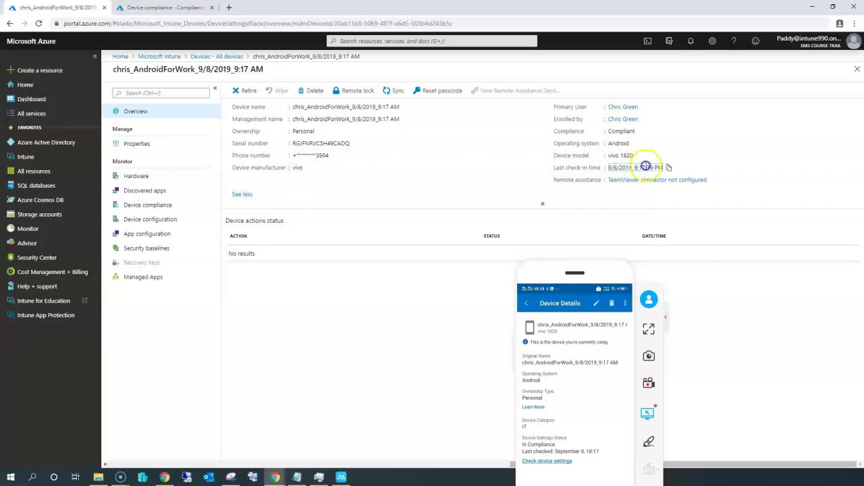
left_click(585, 451)
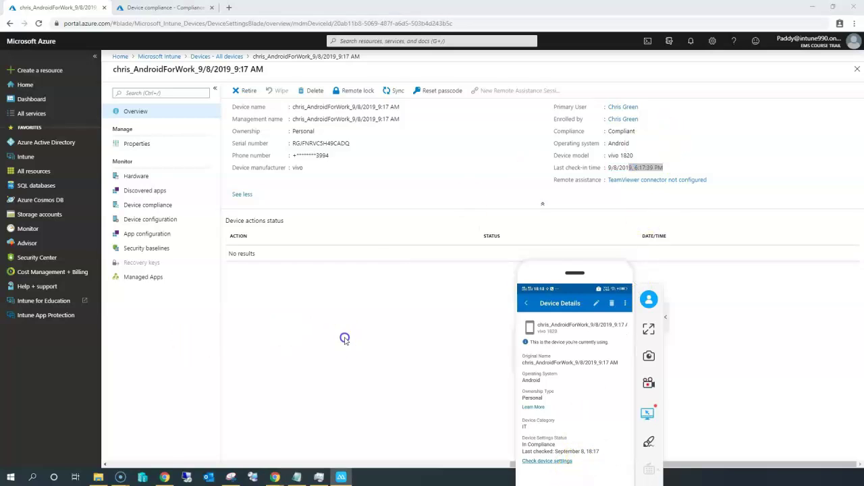
left_click(344, 339)
Review the policies evaluated on the Android device's Device compliance page
left_click(159, 208)
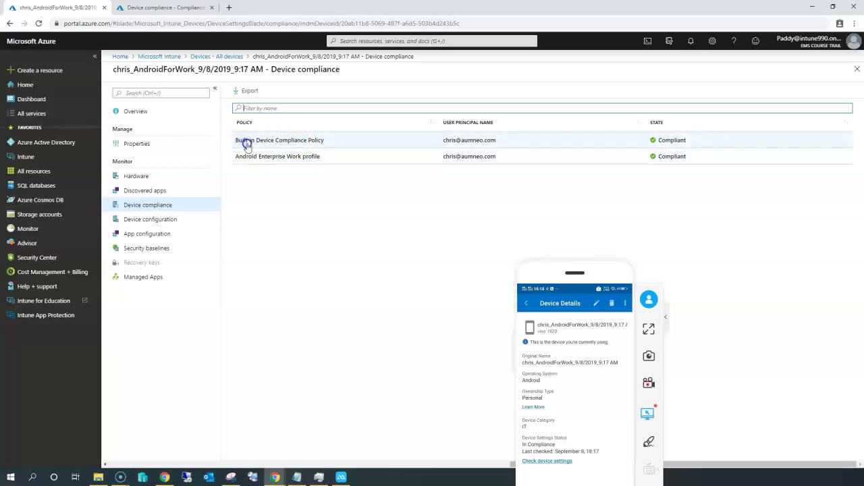
left_click_drag(236, 146, 308, 154)
left_click(314, 223)
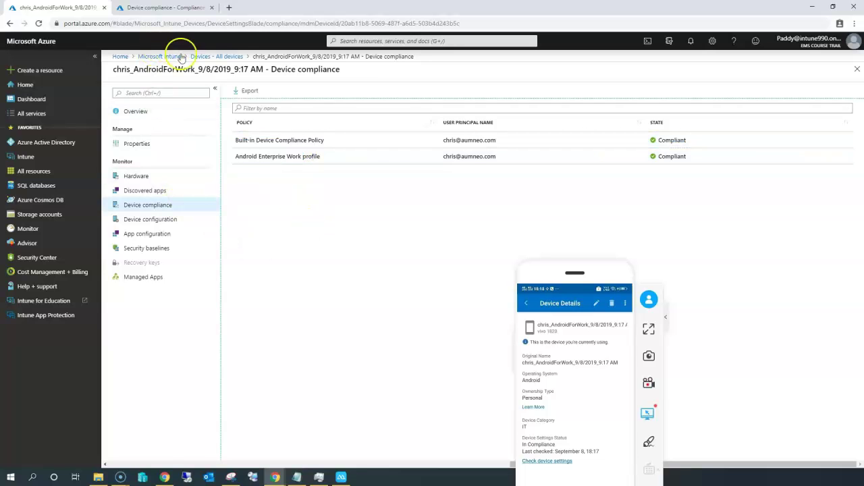
Go back to Microsoft Intune and review the device compliance policies, examining the Android Enterprise Work profile policy's platform and assignment
left_click(217, 58)
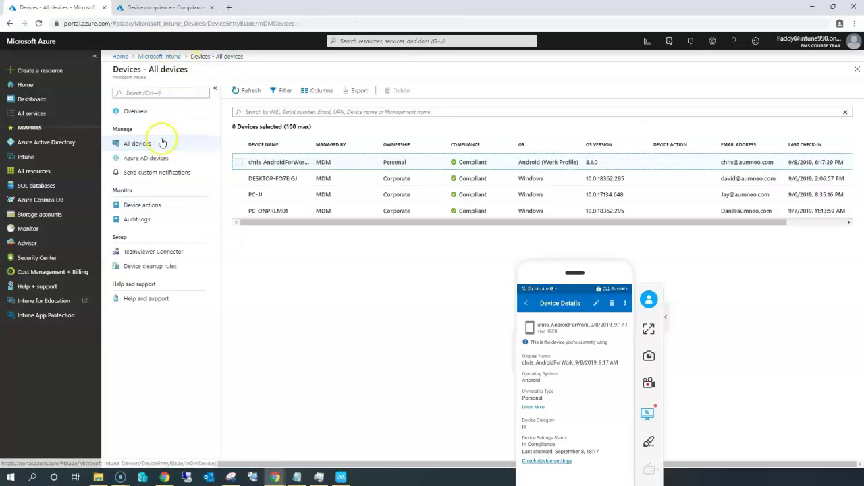
left_click(161, 56)
left_click(147, 172)
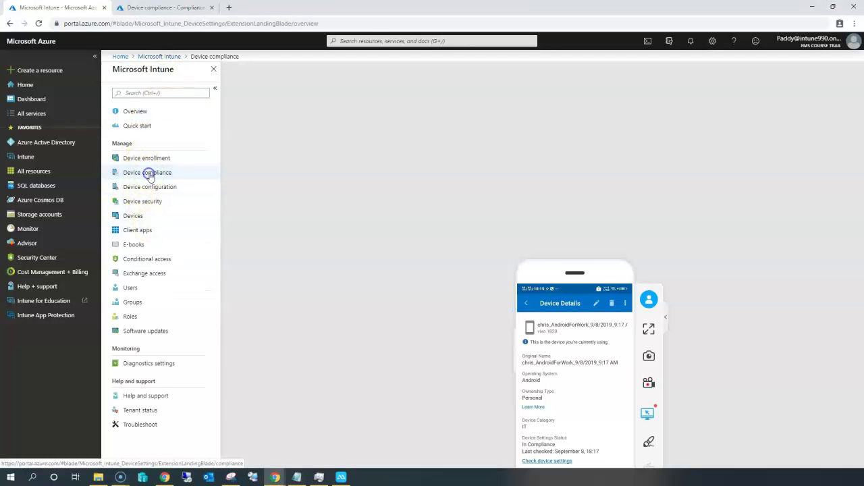
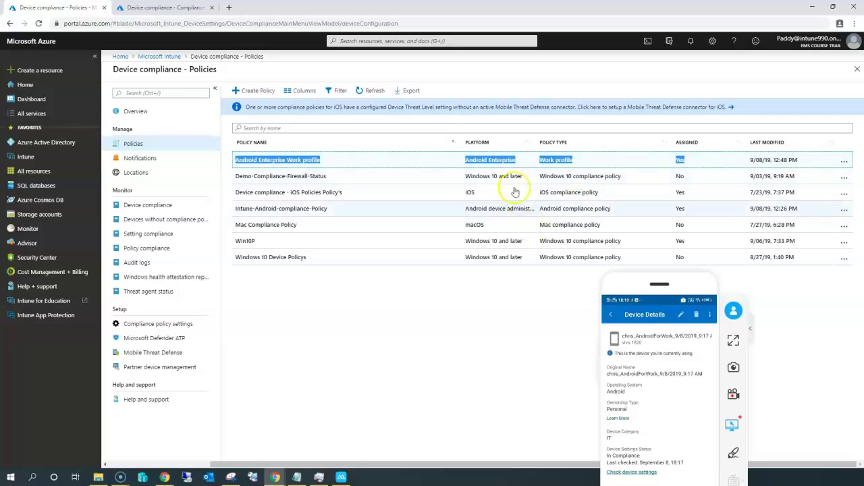
left_click(504, 261)
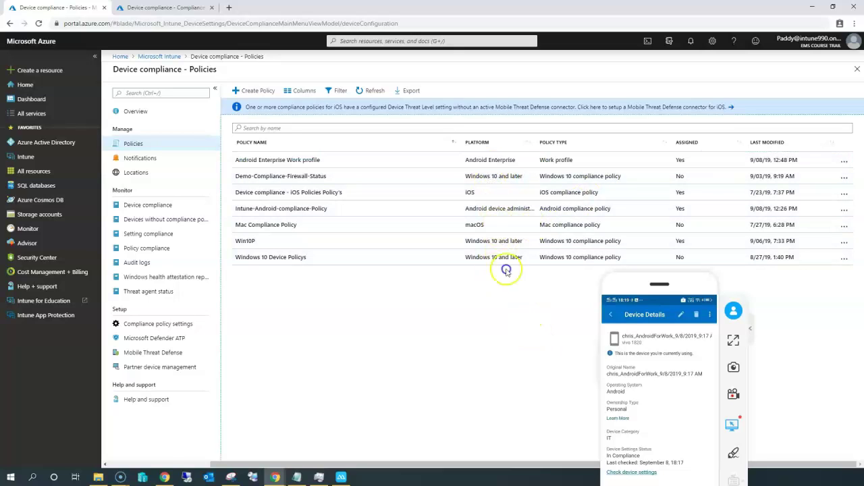
In the compliance policy settings, mark devices with no compliance policy assigned as Compliant
left_click(187, 324)
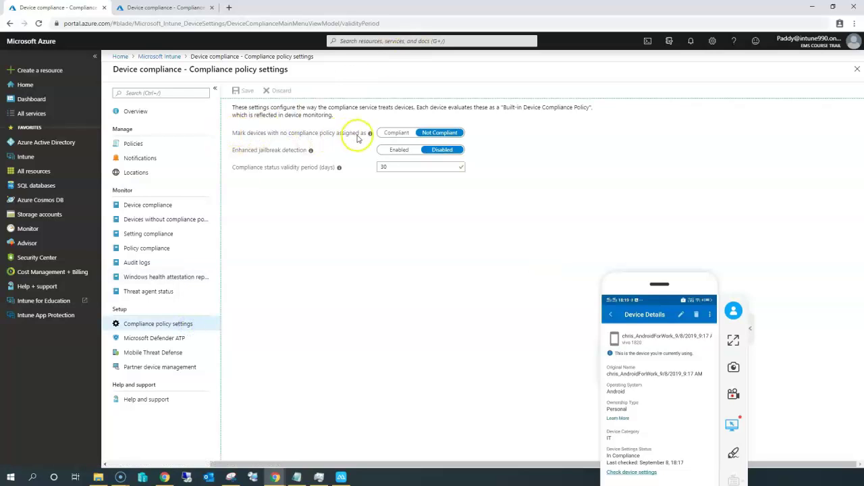
left_click(397, 132)
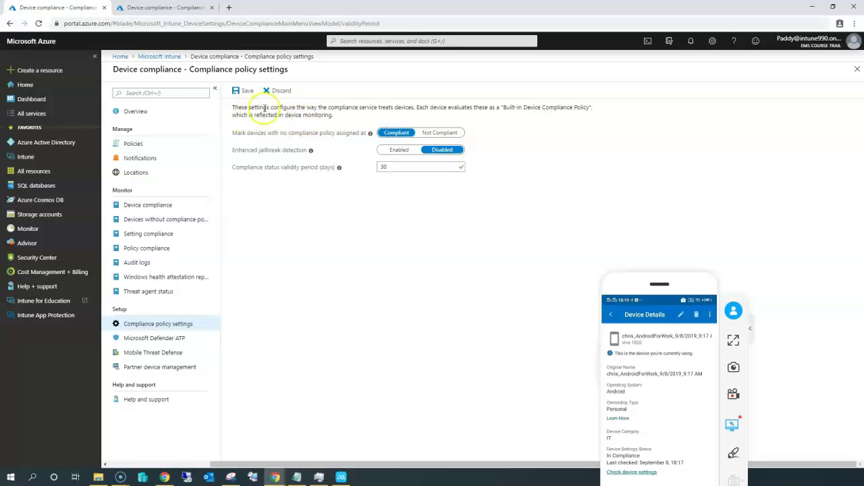
left_click_drag(283, 108, 419, 110)
left_click(427, 110)
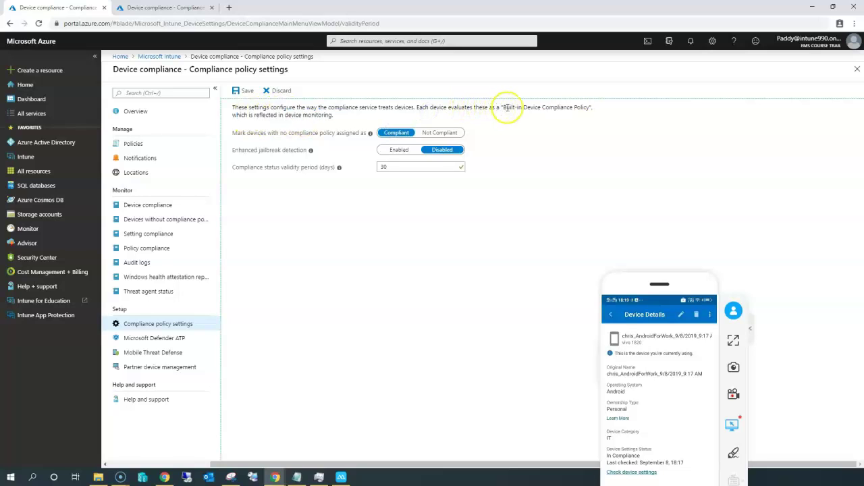
Review the Built-in Device Compliance Policy description and mark devices with no compliance policy assigned as Not Compliant
left_click_drag(509, 107, 596, 105)
left_click_drag(264, 114, 317, 124)
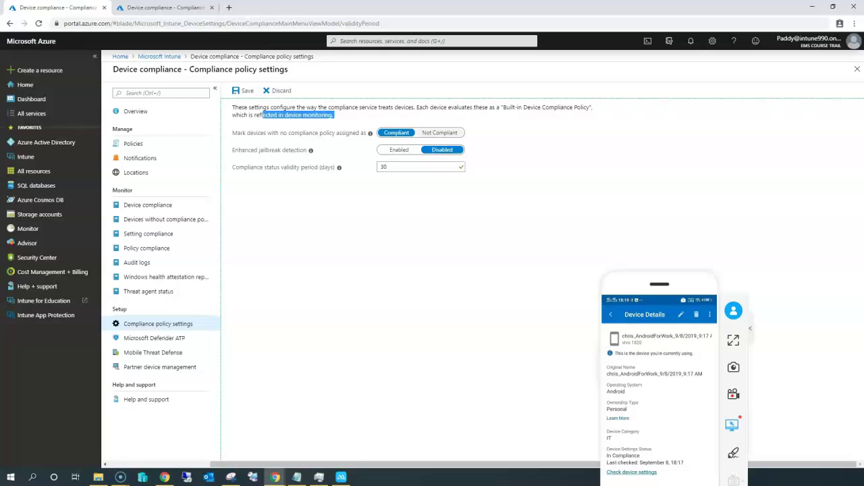
left_click(453, 134)
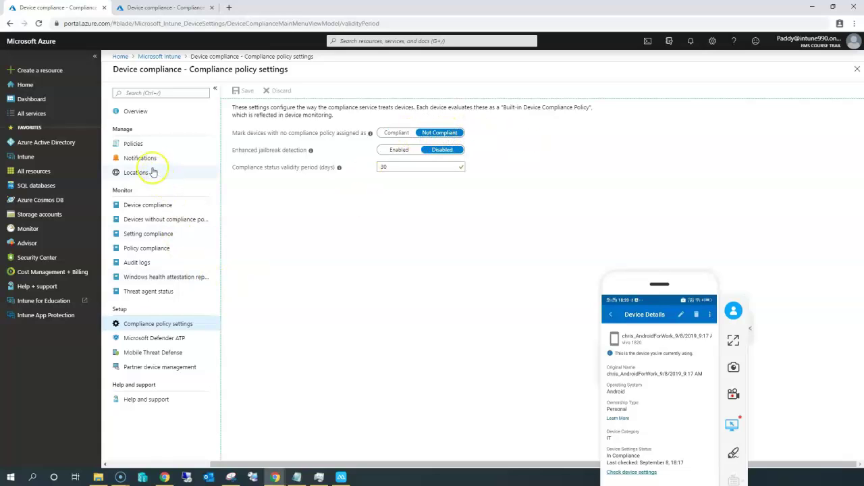
Open the device compliance policies and examine the Android Enterprise Work profile policy's platform, type and assignment
left_click(135, 143)
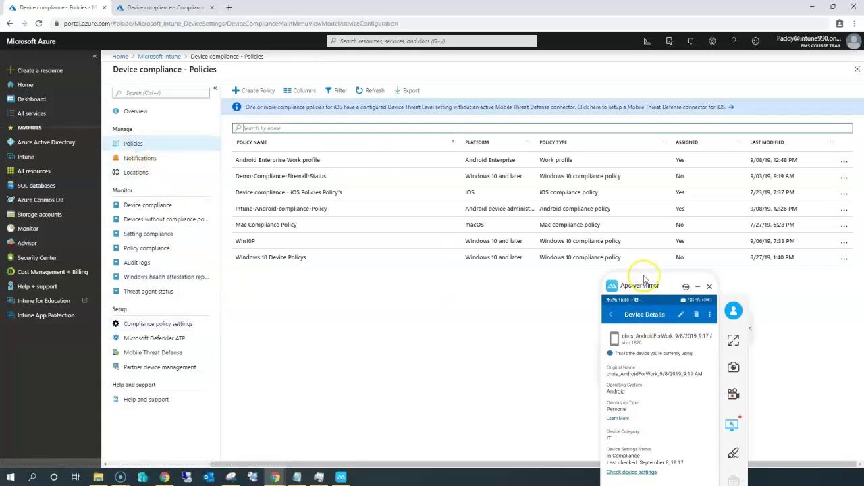
left_click_drag(634, 287, 644, 272)
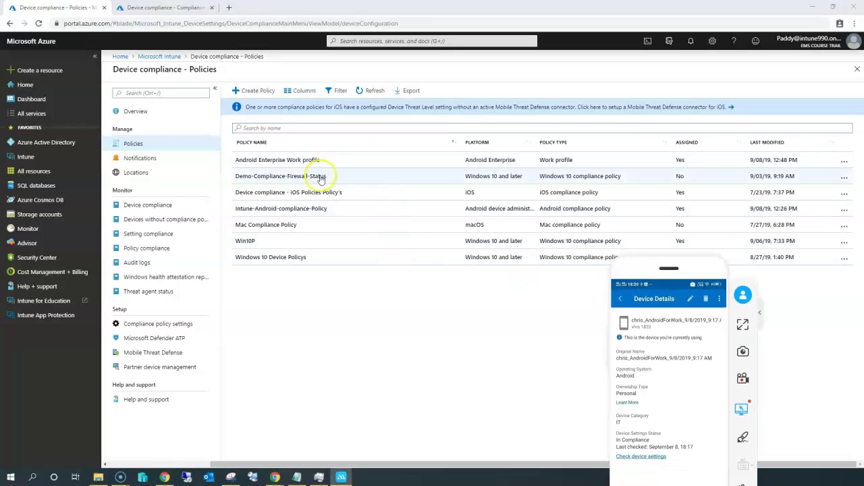
left_click_drag(368, 161, 681, 162)
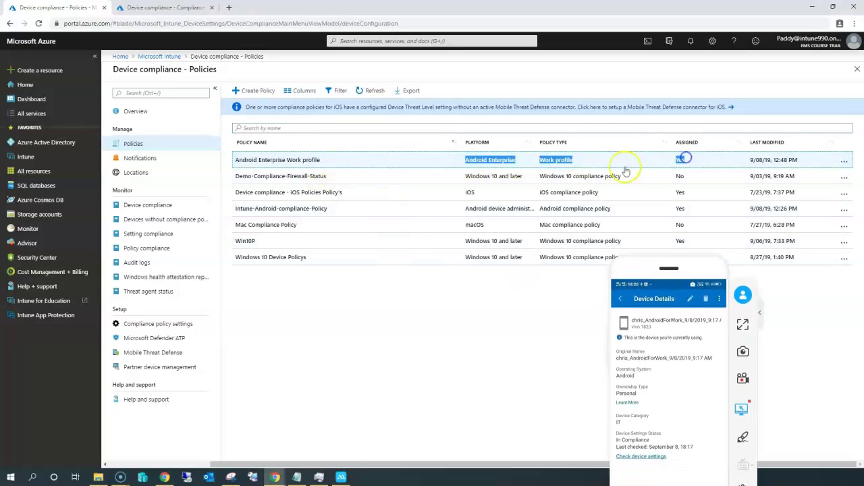
Remove the demo users group from the Android Enterprise Work profile policy's assignments and save the change
left_click(259, 161)
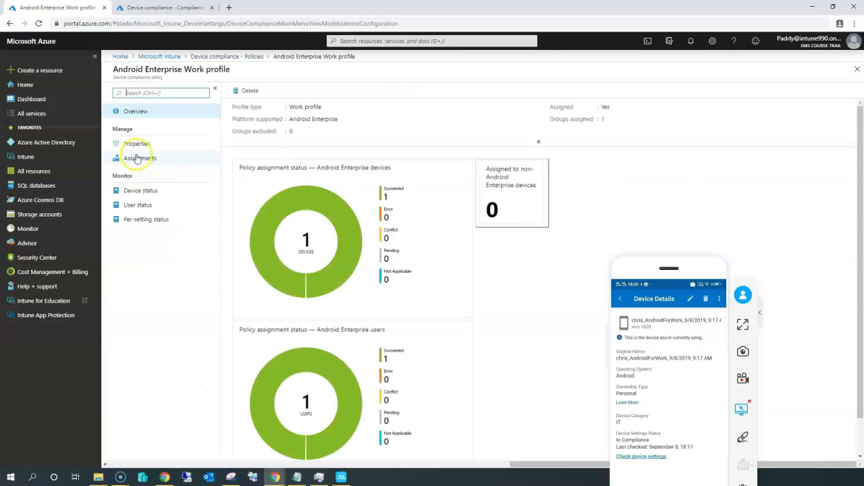
left_click(138, 160)
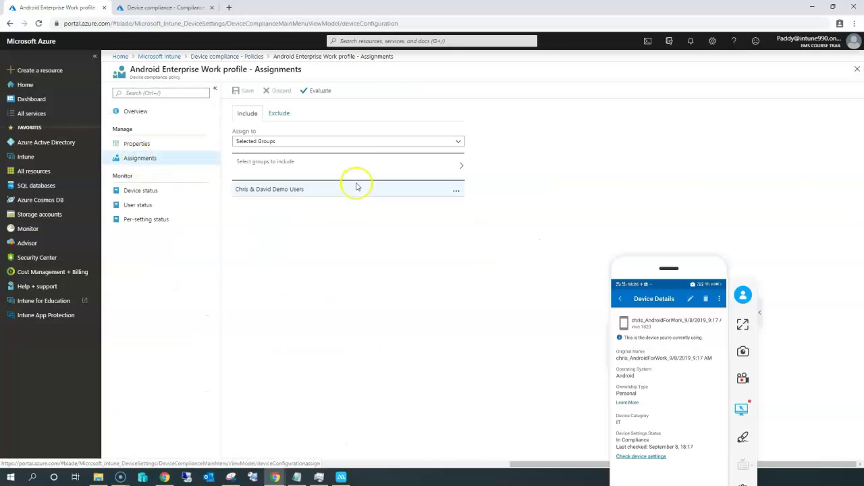
left_click(456, 192)
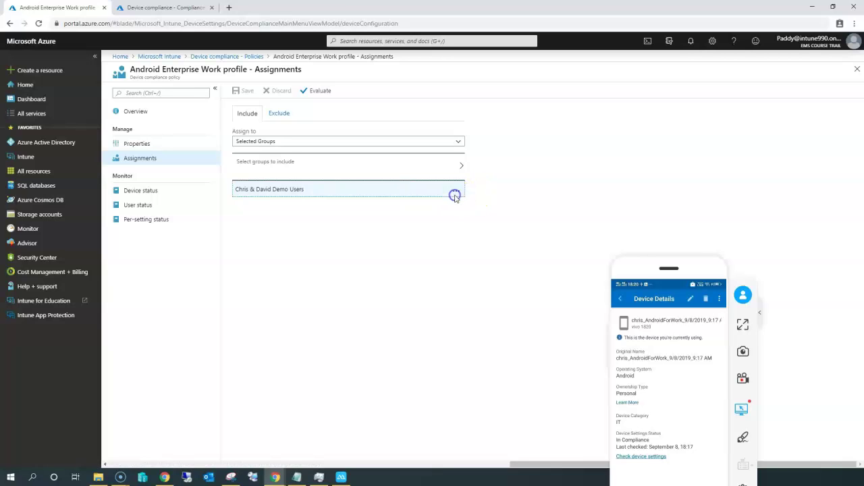
left_click(456, 191)
left_click(467, 194)
left_click(248, 95)
left_click(353, 319)
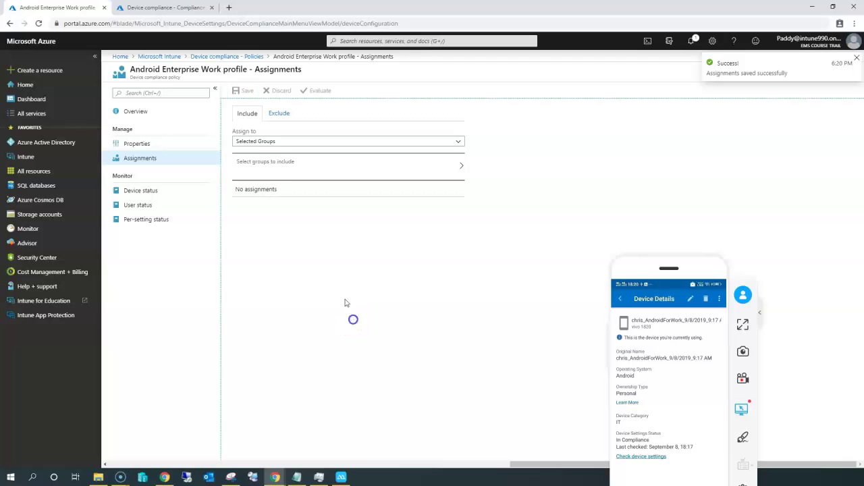
Return to the compliance policies list and check the Android Enterprise Work profile policy's assigned status and platform
left_click(236, 56)
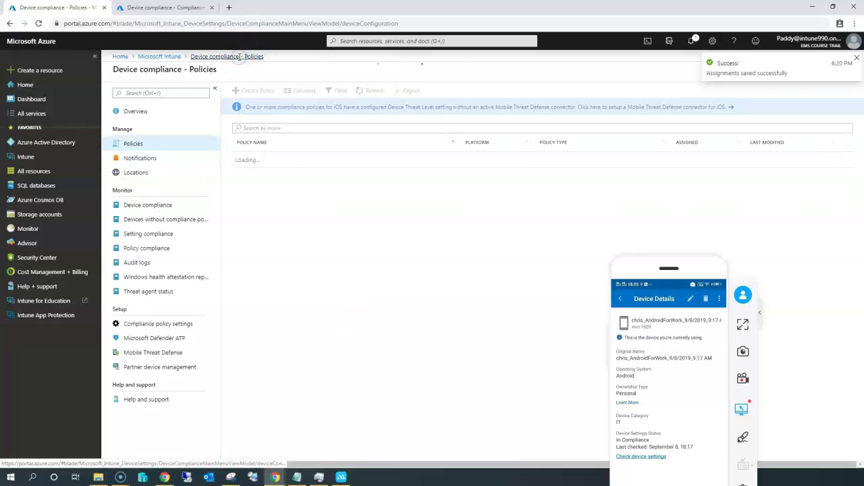
left_click_drag(674, 160, 711, 163)
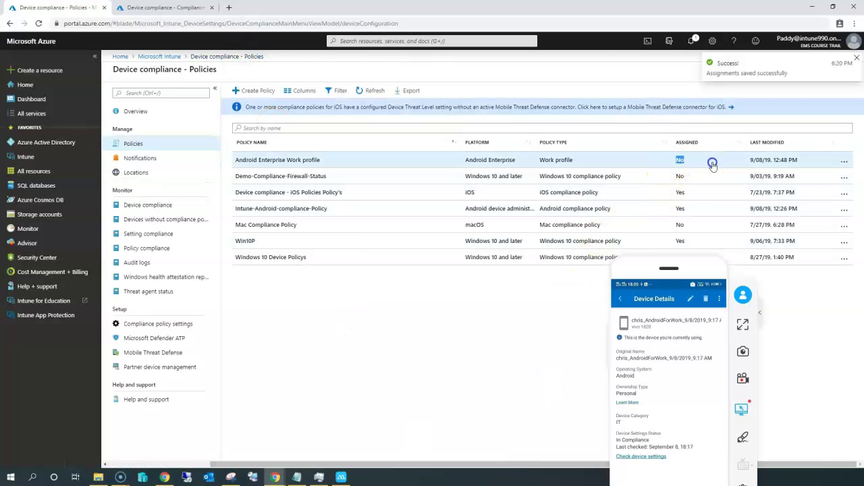
left_click_drag(466, 160, 512, 162)
left_click_drag(498, 271, 497, 237)
left_click(502, 282)
left_click(514, 335)
On the mirrored phone, run the device settings check, reopen the device's details and run the check again
left_click_drag(649, 272, 547, 83)
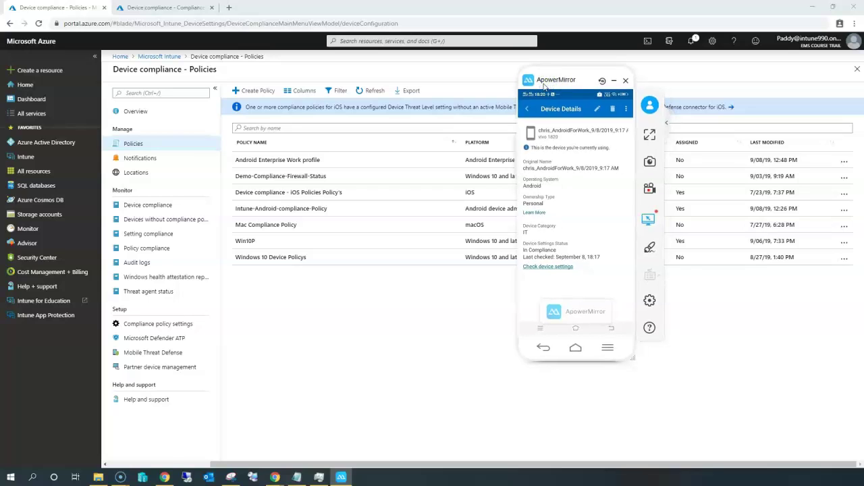
left_click(548, 267)
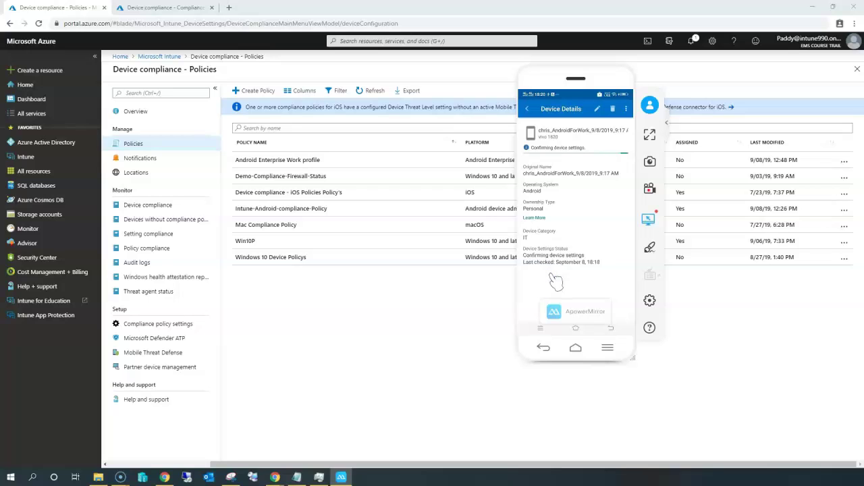
left_click(527, 111)
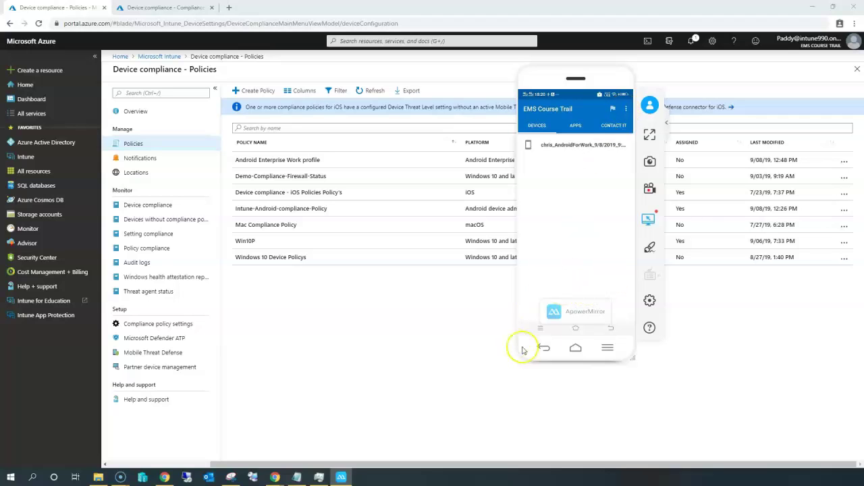
left_click(572, 157)
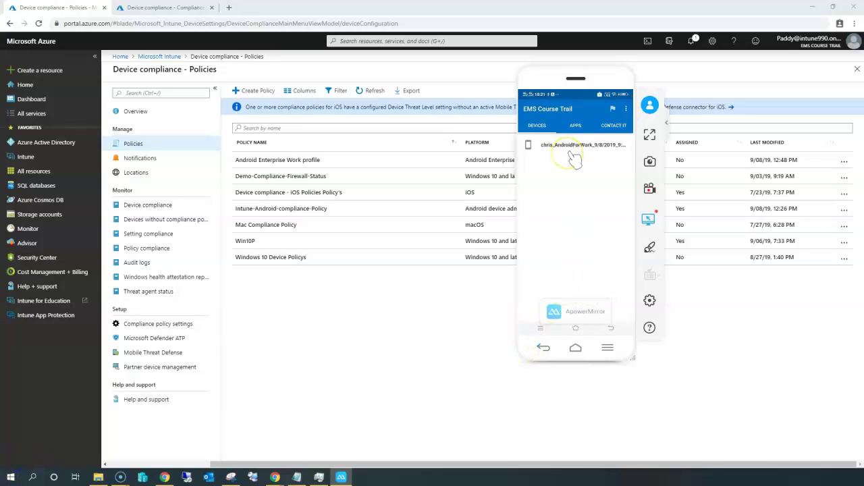
left_click(541, 100)
left_click(575, 298)
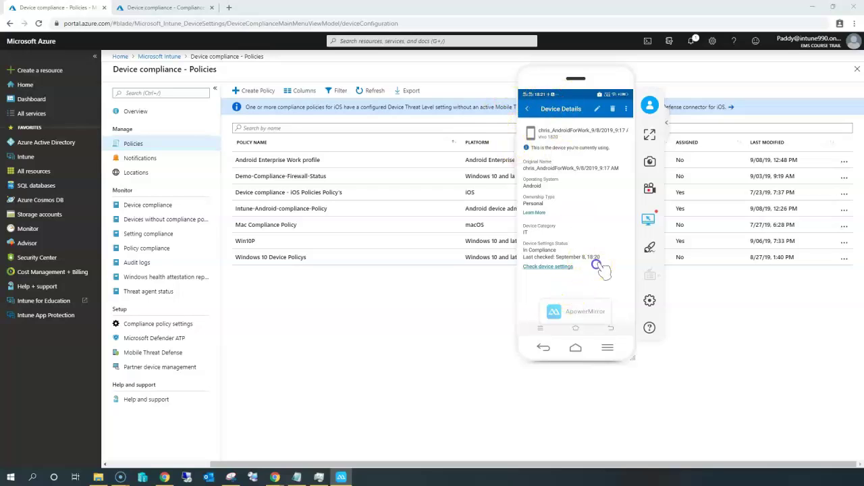
left_click(605, 266)
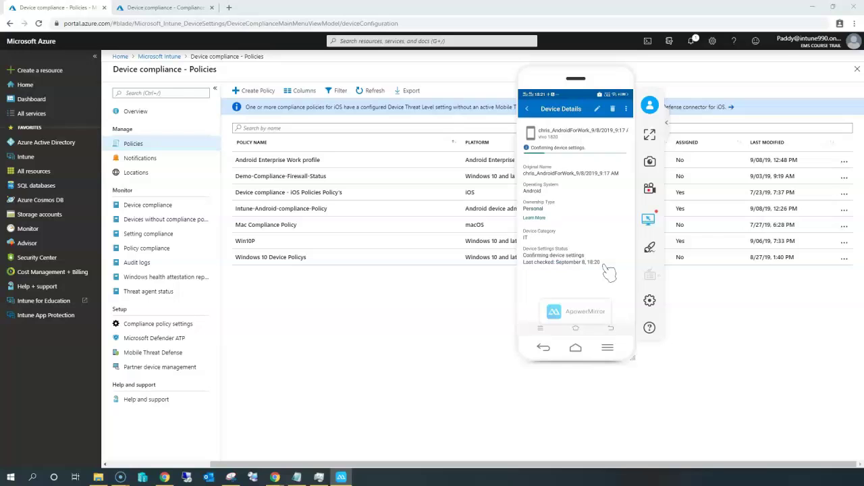
Go to Intune's list of all devices, open the Android device and review the policies on its Device compliance page
left_click(444, 351)
left_click(135, 87)
left_click(162, 57)
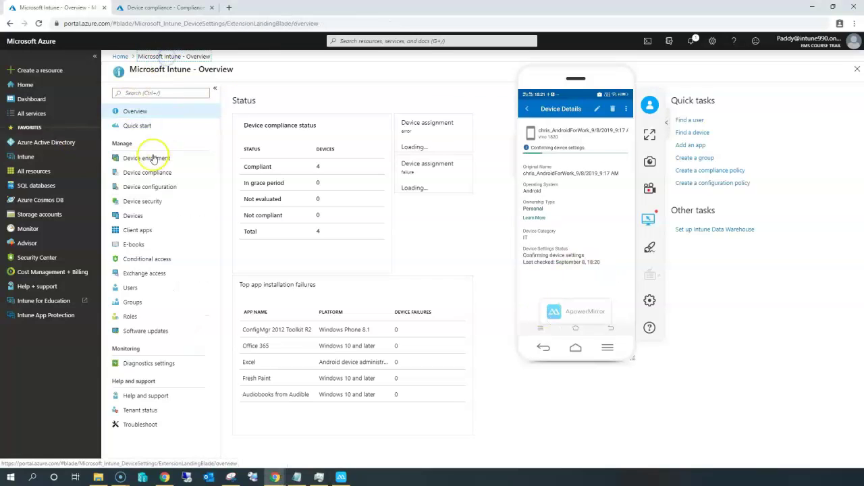
left_click(139, 216)
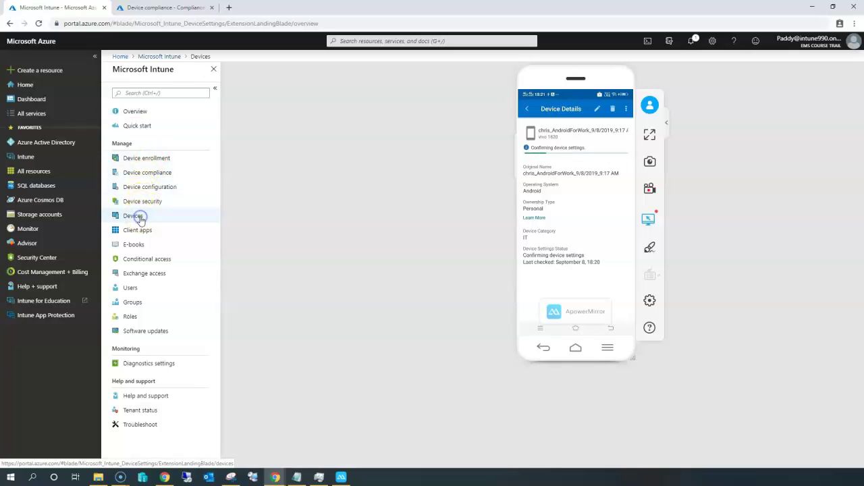
left_click_drag(574, 85, 763, 150)
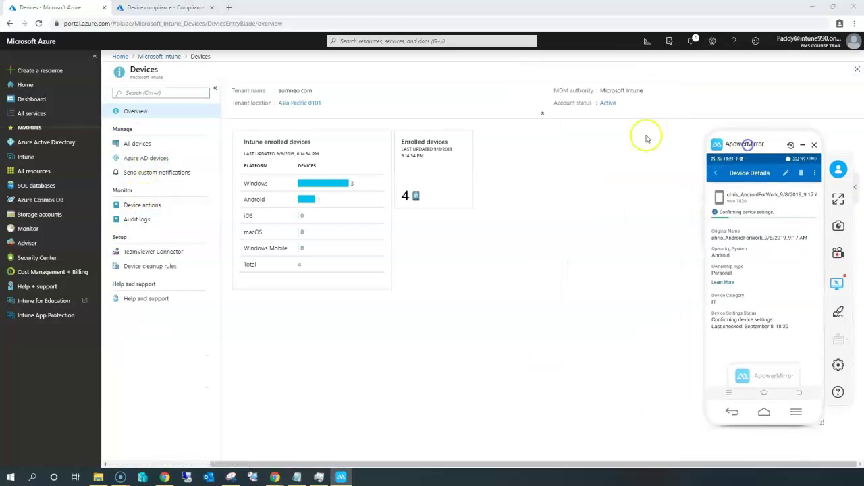
left_click(134, 144)
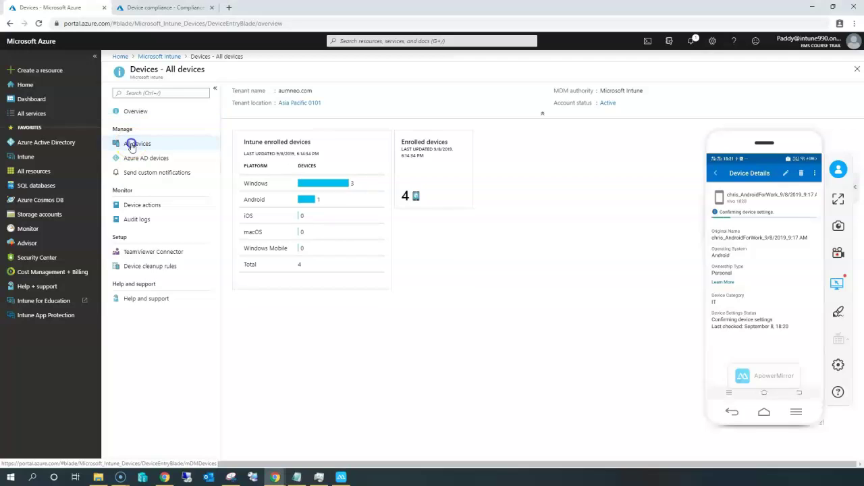
left_click_drag(517, 165, 571, 170)
left_click(274, 164)
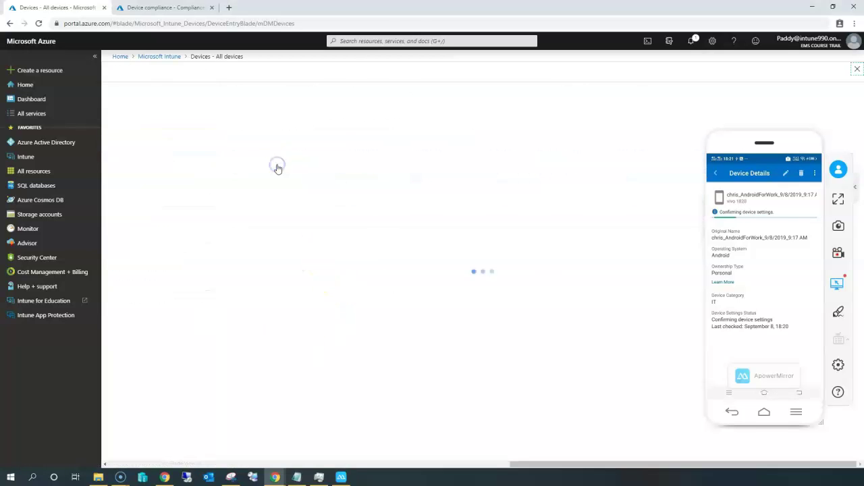
left_click(149, 218)
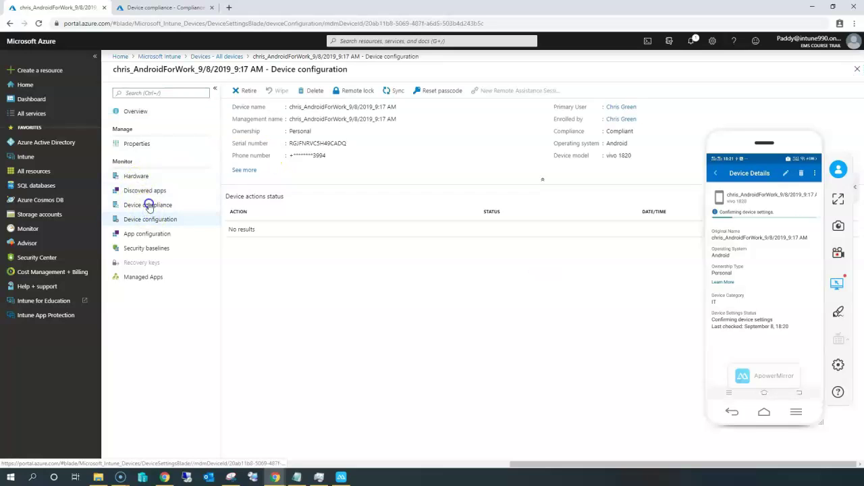
left_click(149, 205)
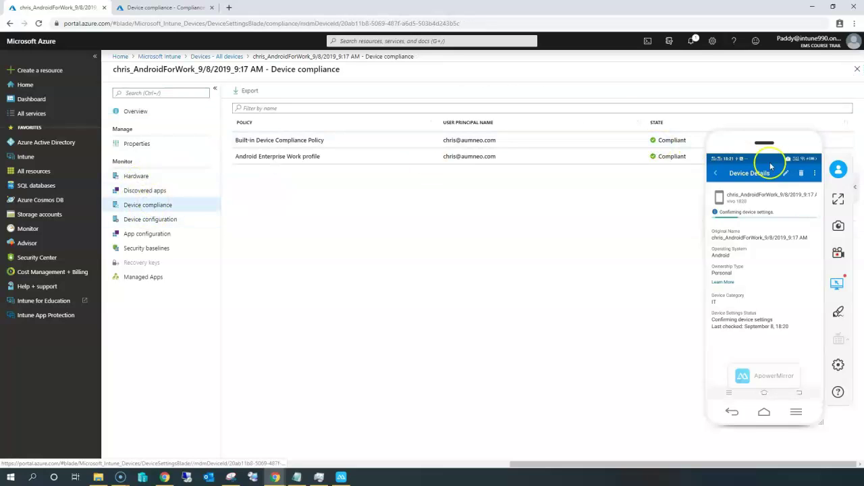
left_click_drag(753, 149, 701, 207)
Return to all devices, open the Android device's overview and sync the device, accepting the confirmation
left_click(218, 56)
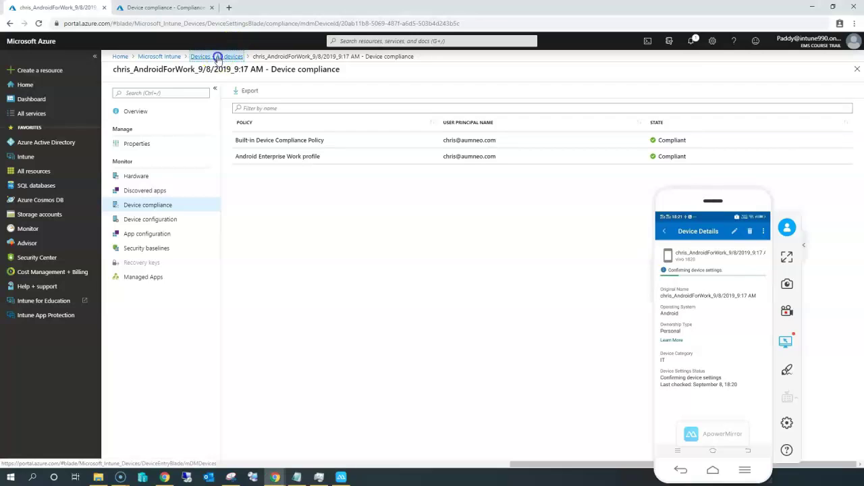
left_click(453, 168)
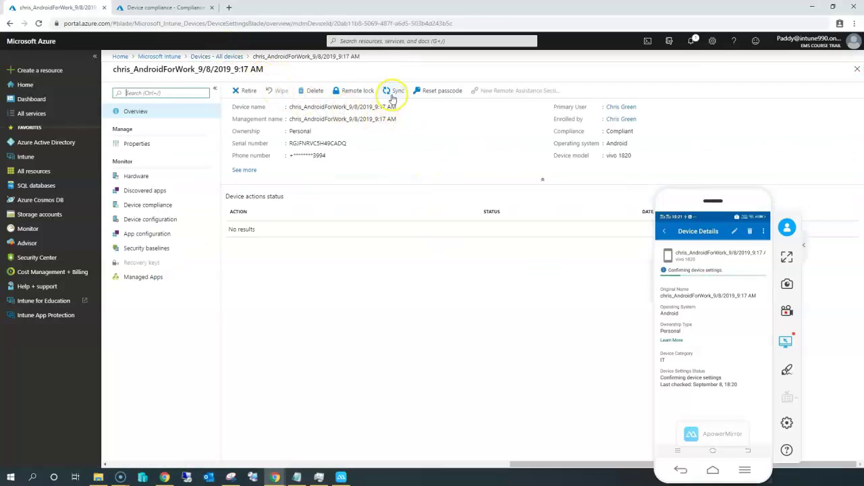
left_click(394, 91)
left_click(247, 144)
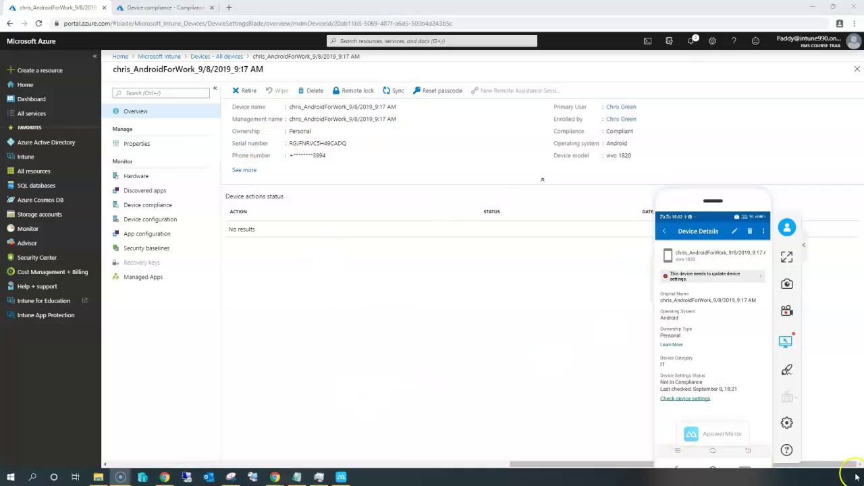
Examine the phone's device settings status, go back to all devices, refresh the list and reload the portal page
mouse_move(669, 280)
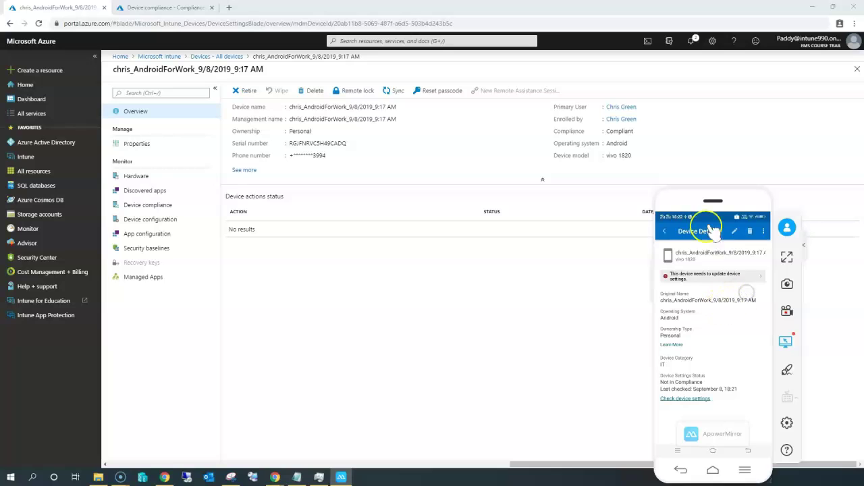
left_click_drag(677, 196, 515, 181)
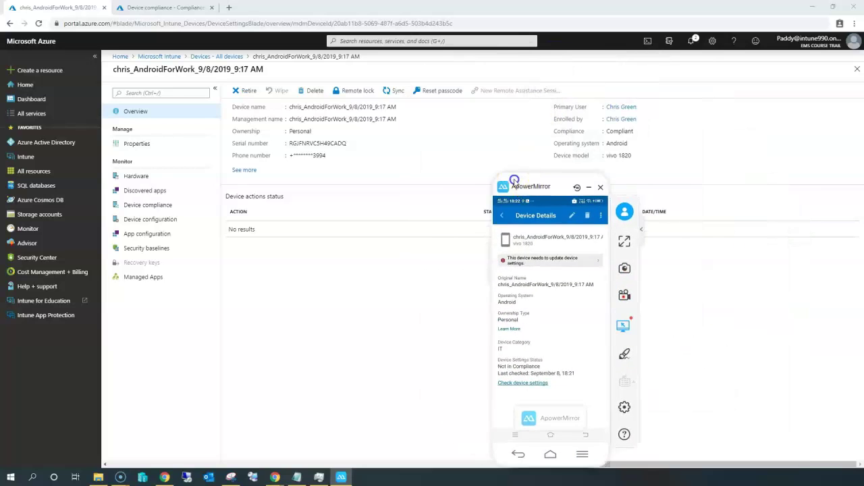
left_click(223, 59)
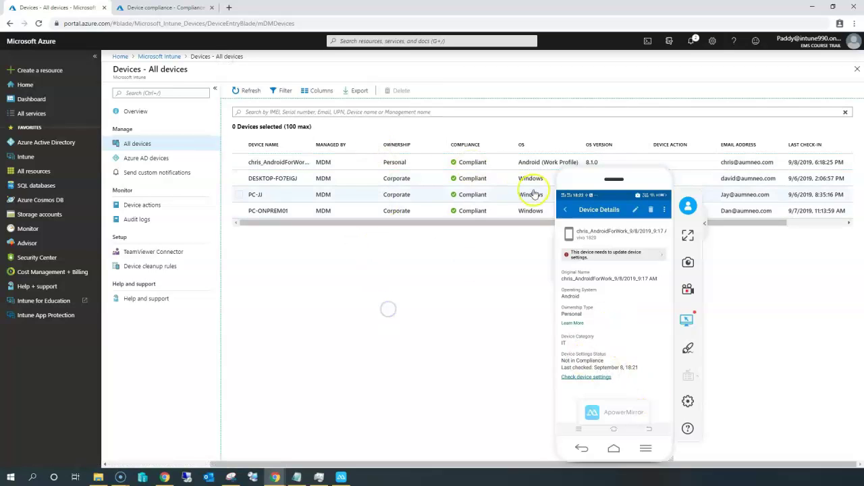
left_click(254, 94)
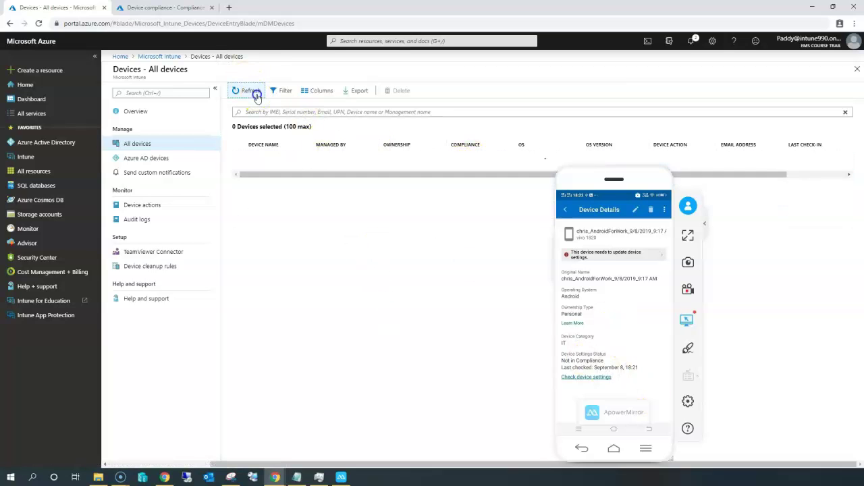
left_click(38, 24)
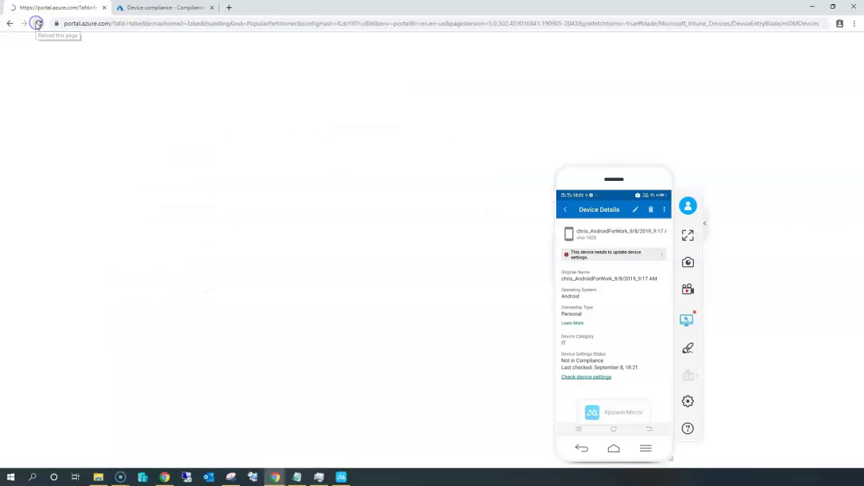
mouse_move(593, 189)
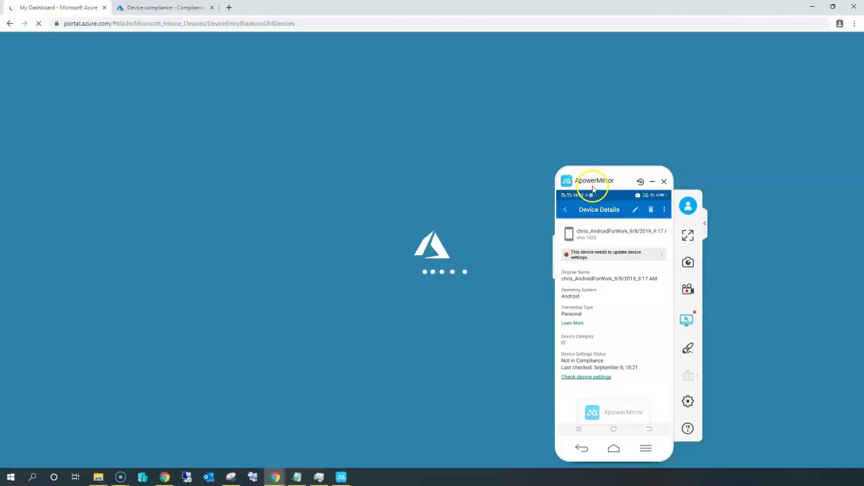
left_click_drag(593, 189, 671, 164)
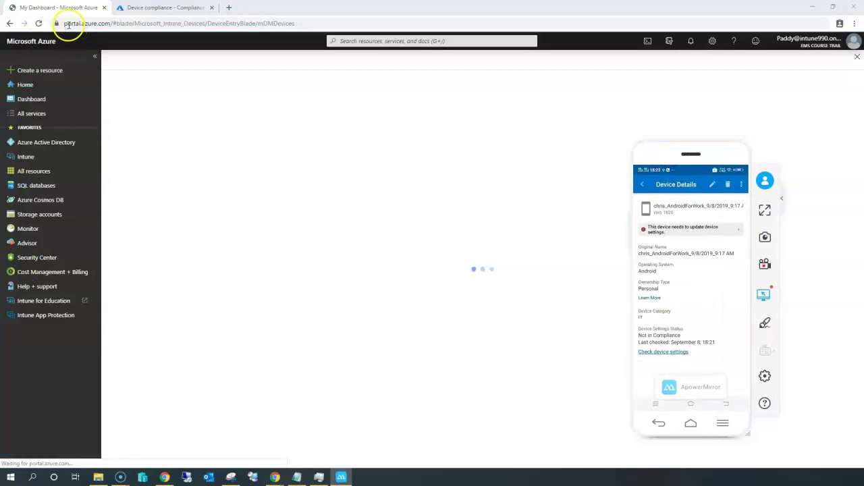
double_click(68, 25)
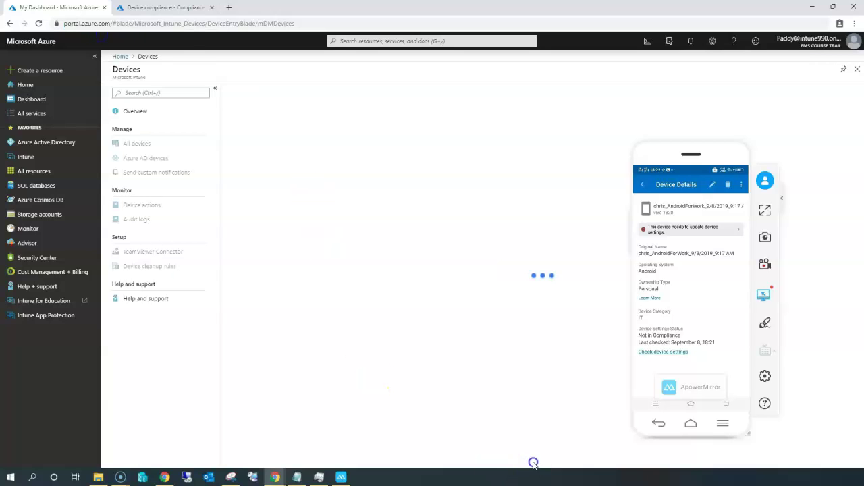
Refresh Intune's list of all devices, open the Android work profile device and go to its Device compliance page
left_click(112, 139)
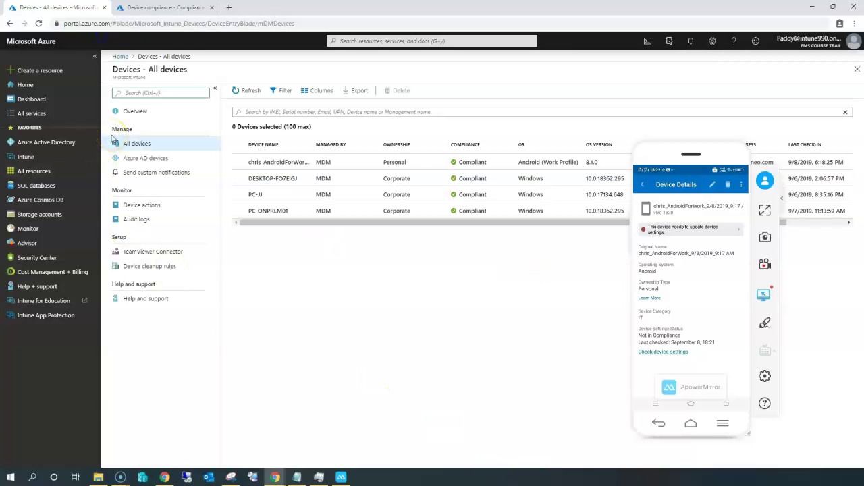
left_click(250, 90)
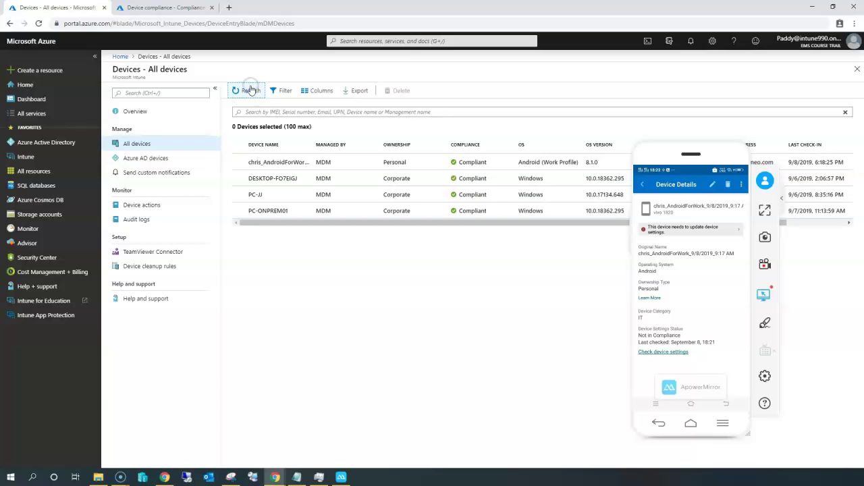
left_click(265, 163)
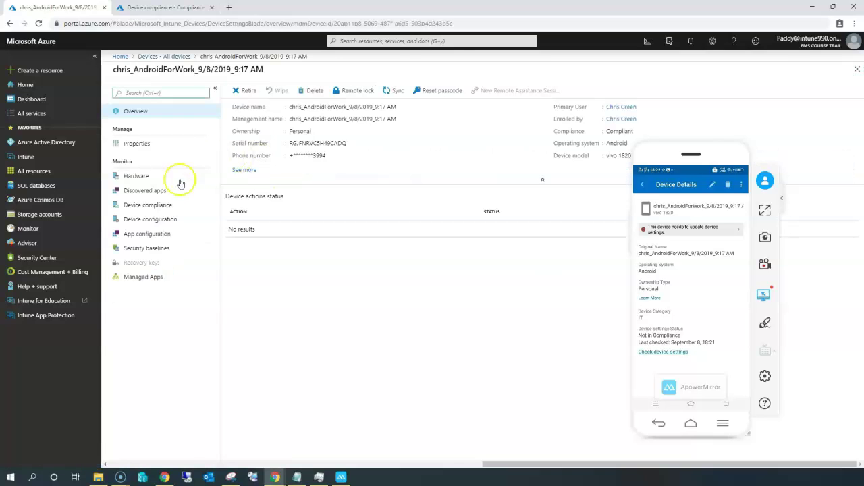
left_click(144, 204)
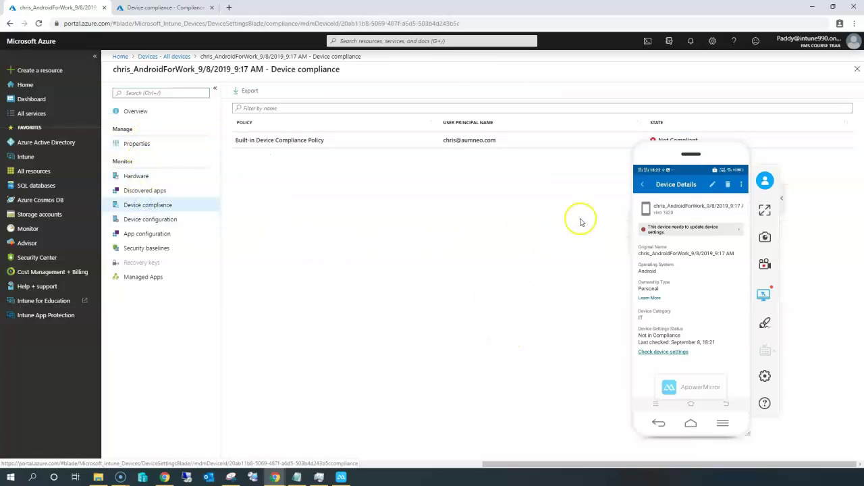
Move the phone mirror window clear of the policy's State column and open the Built-in Device Compliance Policy's settings
left_click_drag(657, 160, 642, 227)
left_click_drag(408, 158, 662, 144)
left_click(662, 148)
left_click(664, 145)
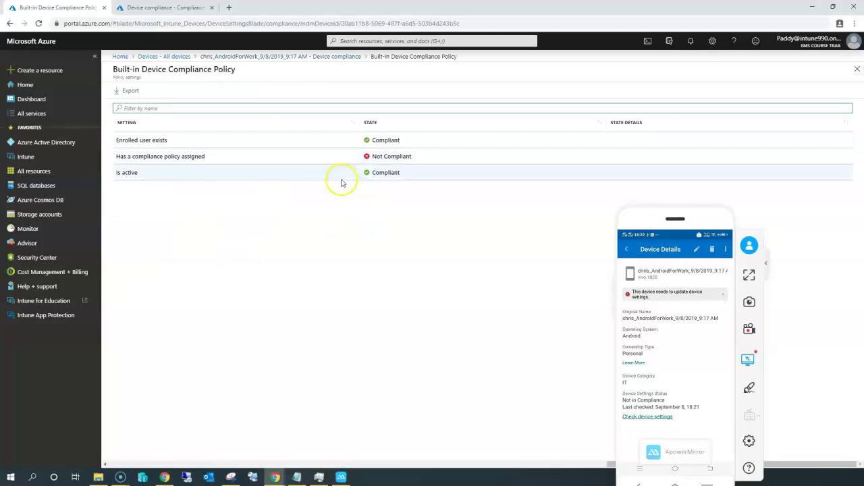
Open the details of the "Has a compliance policy assigned" setting and examine its source profile
left_click_drag(143, 156, 403, 156)
left_click(139, 164)
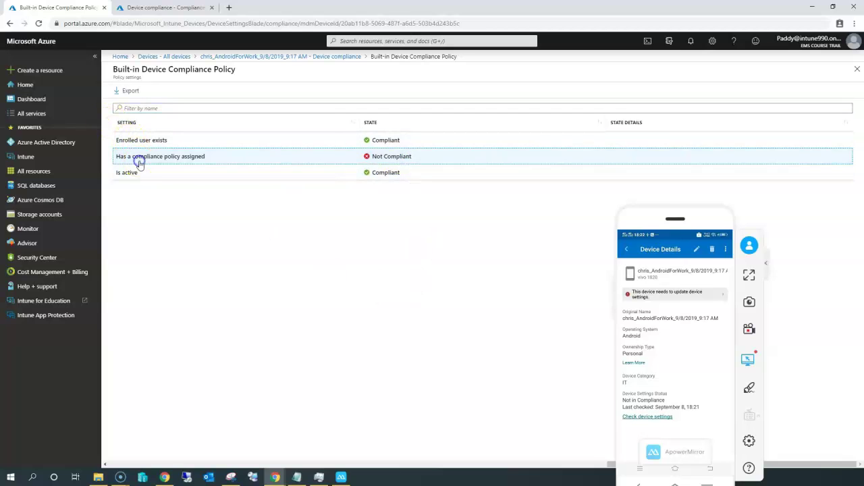
left_click(686, 165)
left_click_drag(686, 165, 779, 176)
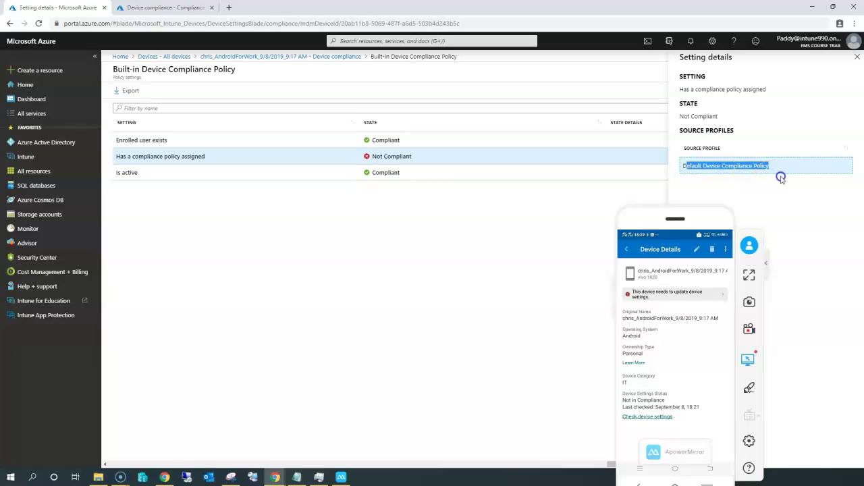
Leave the policy settings, sync the Android device again from its overview with confirmation, and refresh the list of all devices
left_click(237, 58)
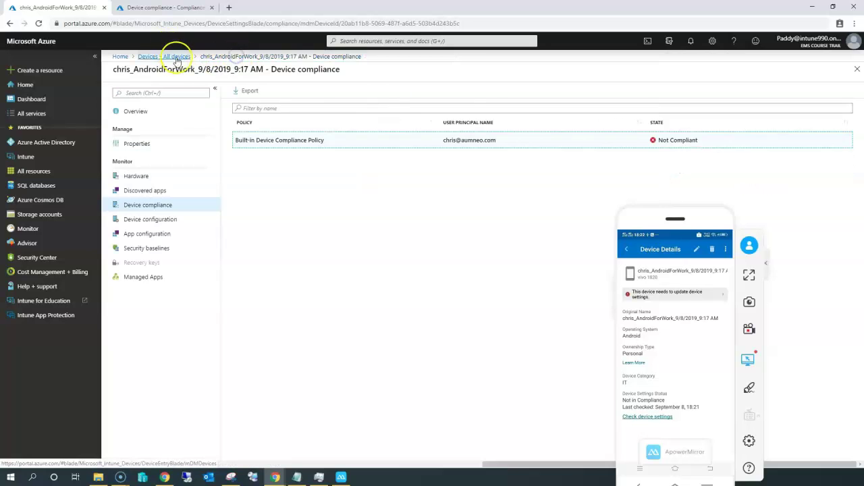
left_click(170, 58)
left_click(316, 163)
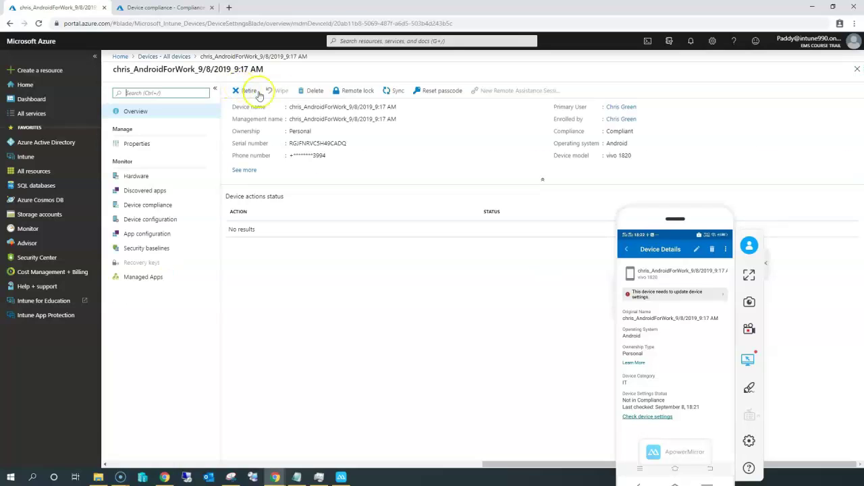
left_click(395, 91)
left_click(257, 143)
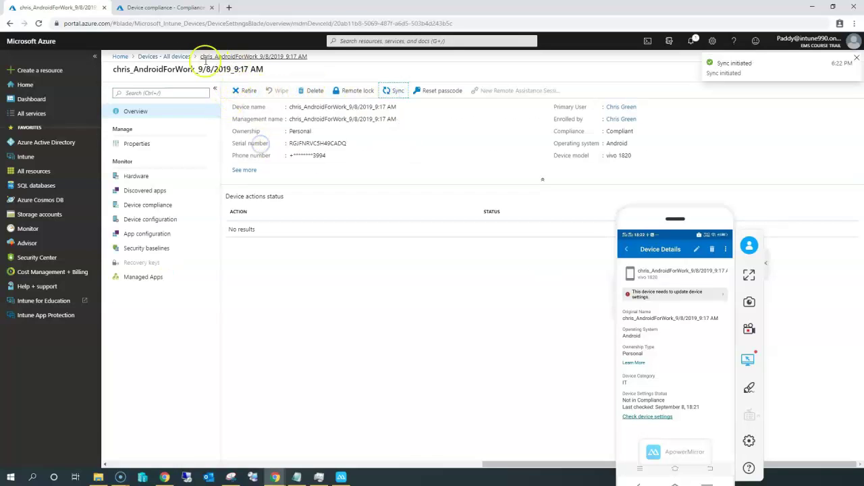
left_click(179, 56)
left_click(247, 94)
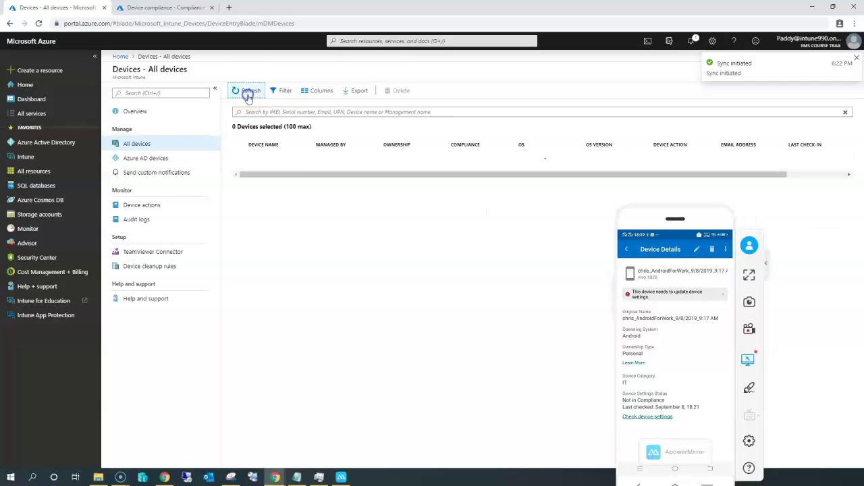